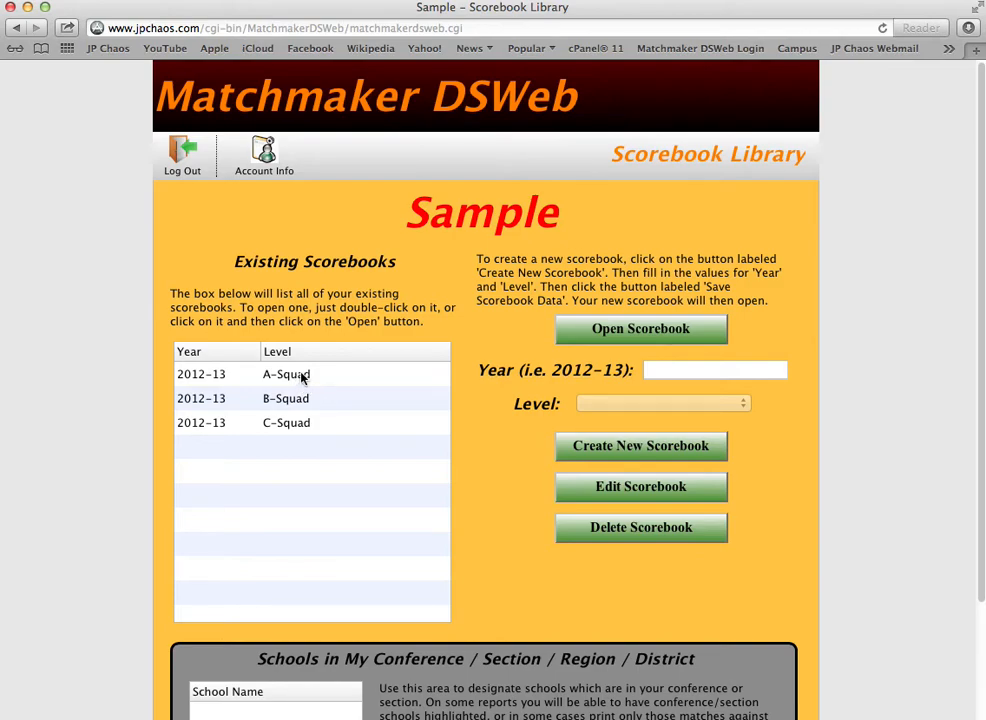
# Open the 2012-13 A-Squad scorebook and its 11/21/2012 Lincoln Jaguars event.
pyautogui.click(298, 381)
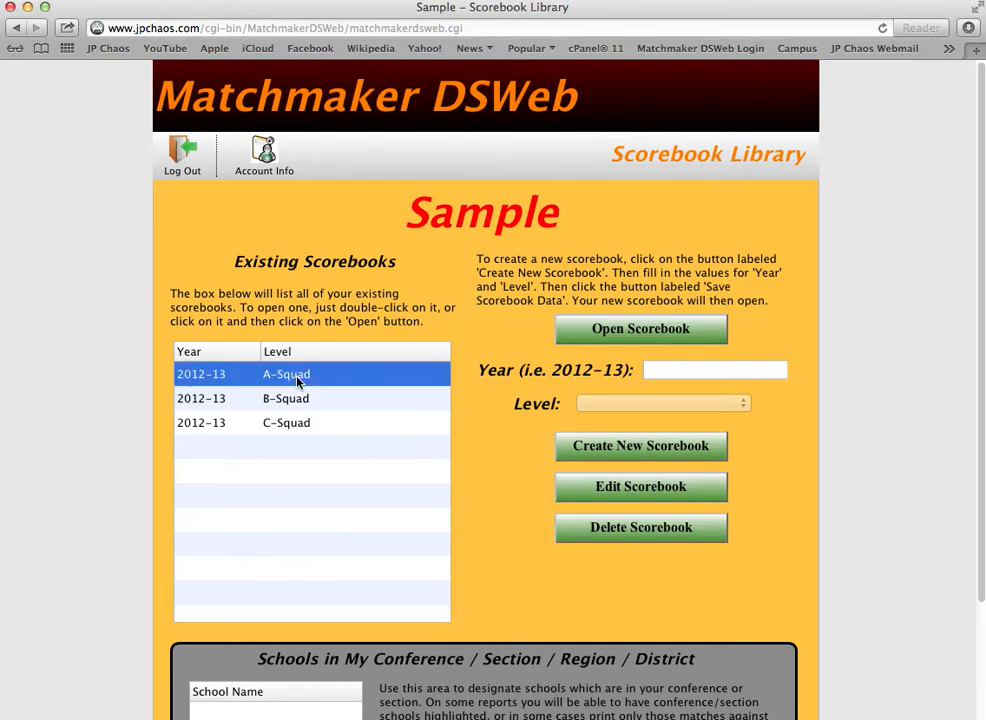
pyautogui.doubleClick(298, 381)
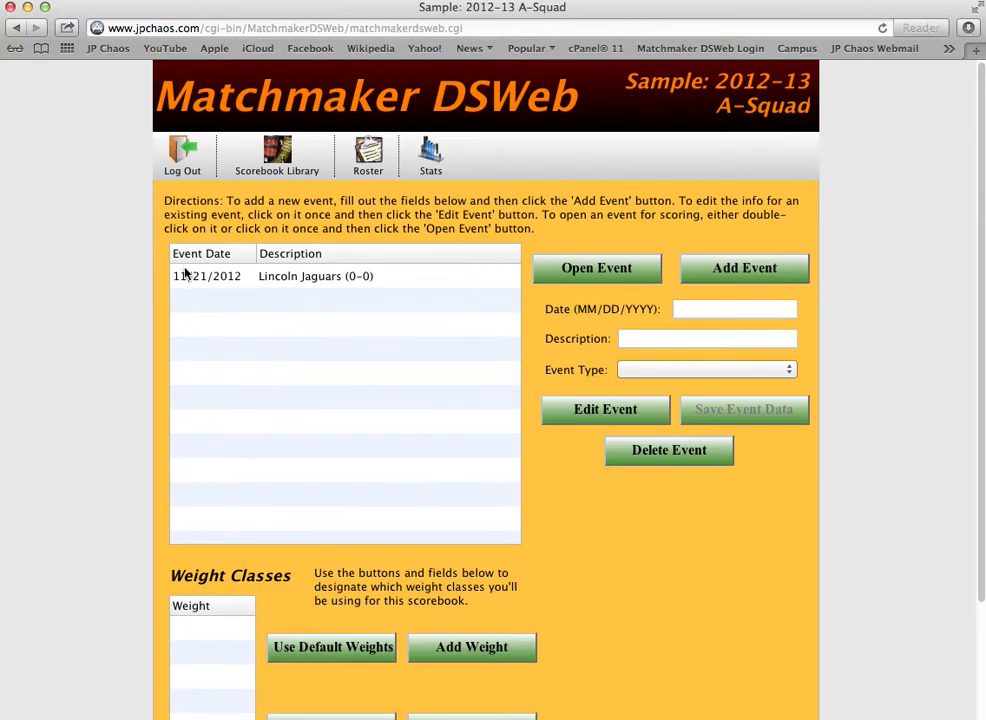
pyautogui.click(311, 283)
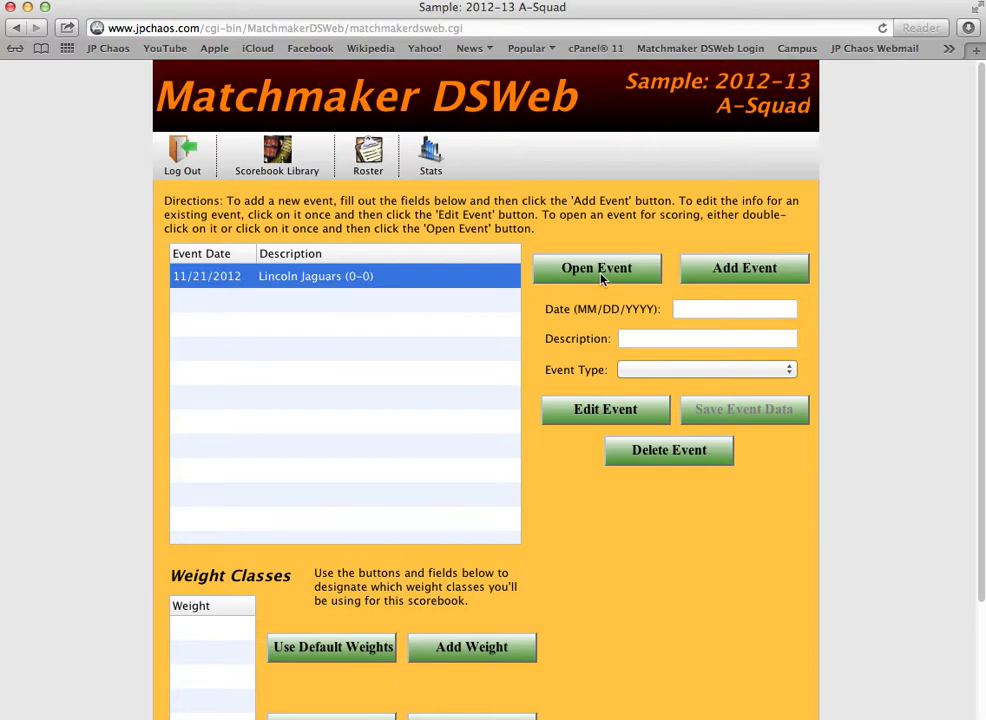
pyautogui.doubleClick(343, 283)
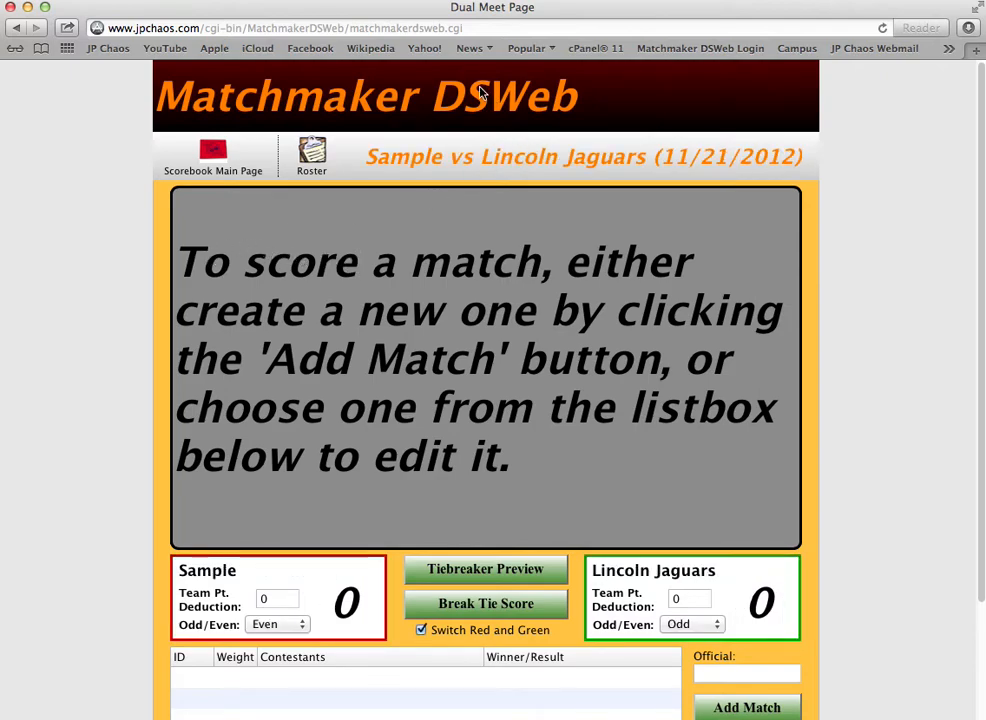
# Return to the scorebook's main page and reopen the Lincoln Jaguars dual meet.
pyautogui.click(218, 155)
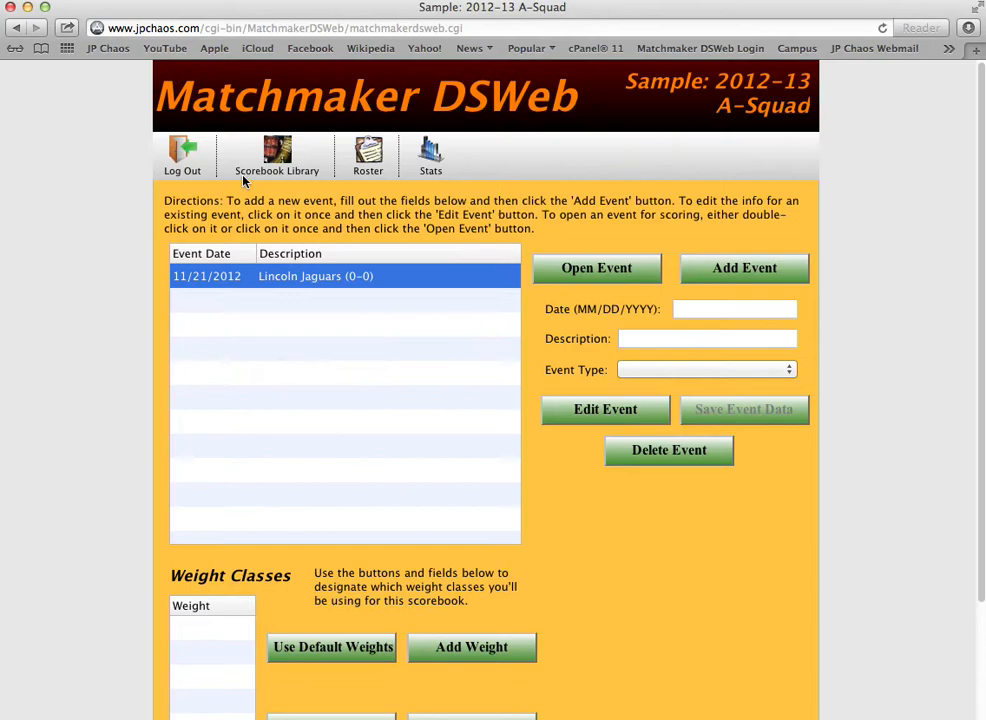
pyautogui.click(315, 283)
pyautogui.doubleClick(318, 281)
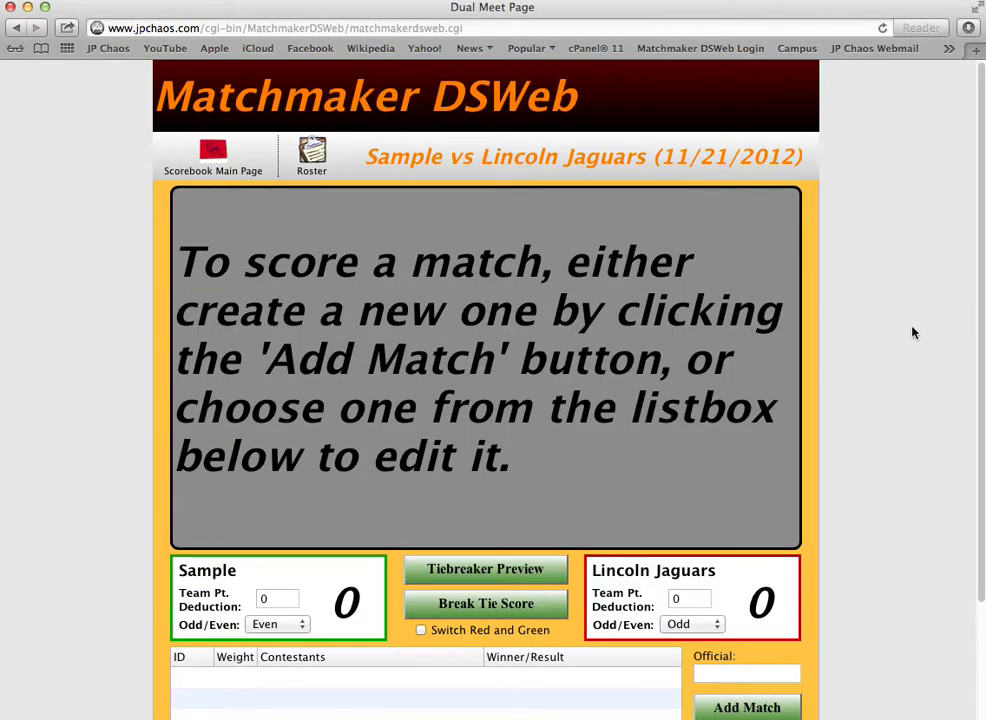
# Set Lincoln Jaguars to Even in the odd/even assignment, and switch Sample back to Even.
pyautogui.scroll(-1, 913, 332)
pyautogui.scroll(-1, 913, 332)
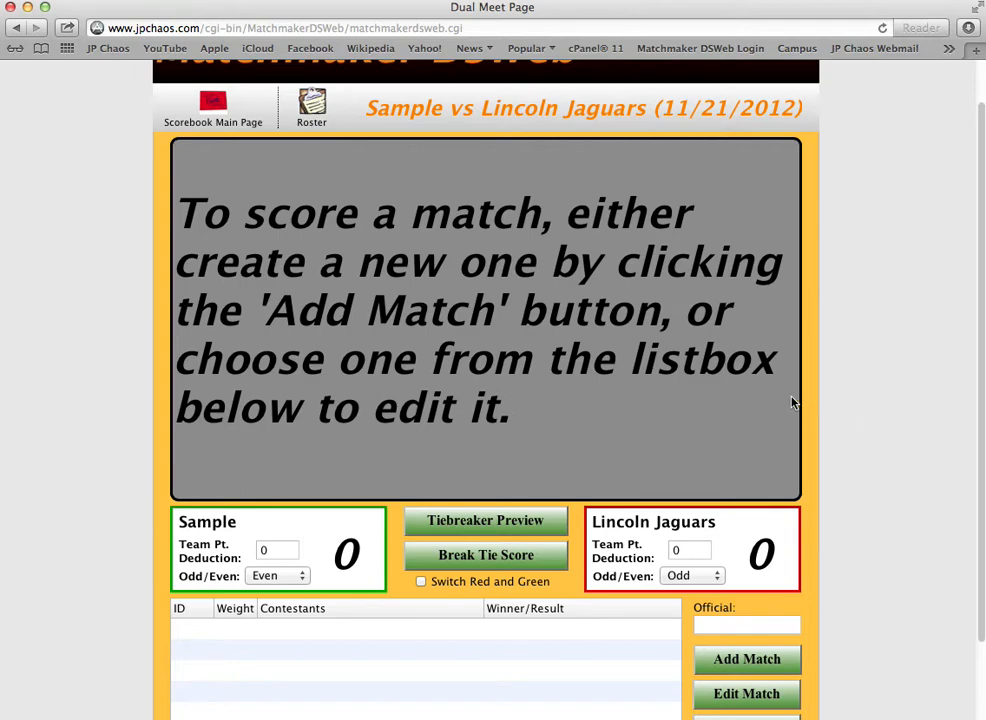
pyautogui.click(688, 577)
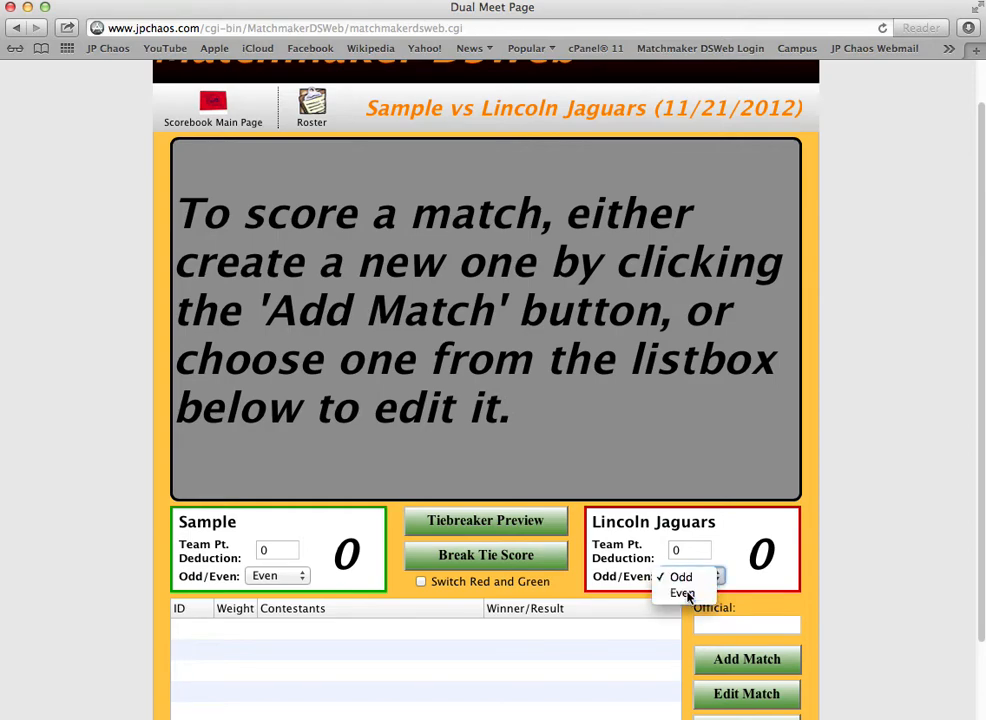
pyautogui.click(687, 594)
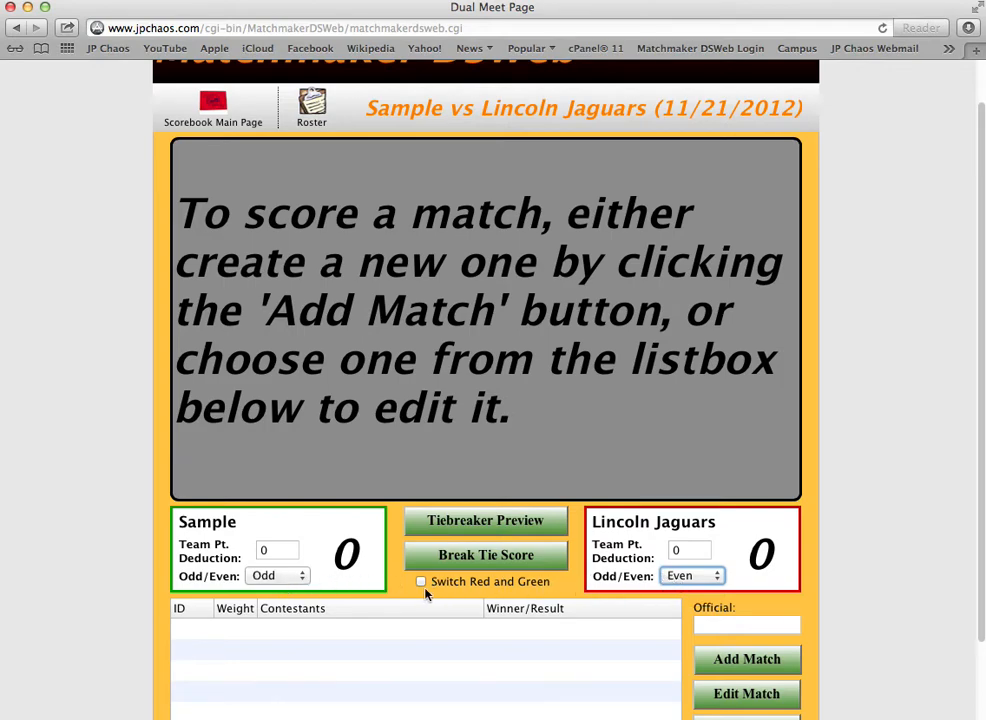
pyautogui.click(292, 577)
pyautogui.click(286, 592)
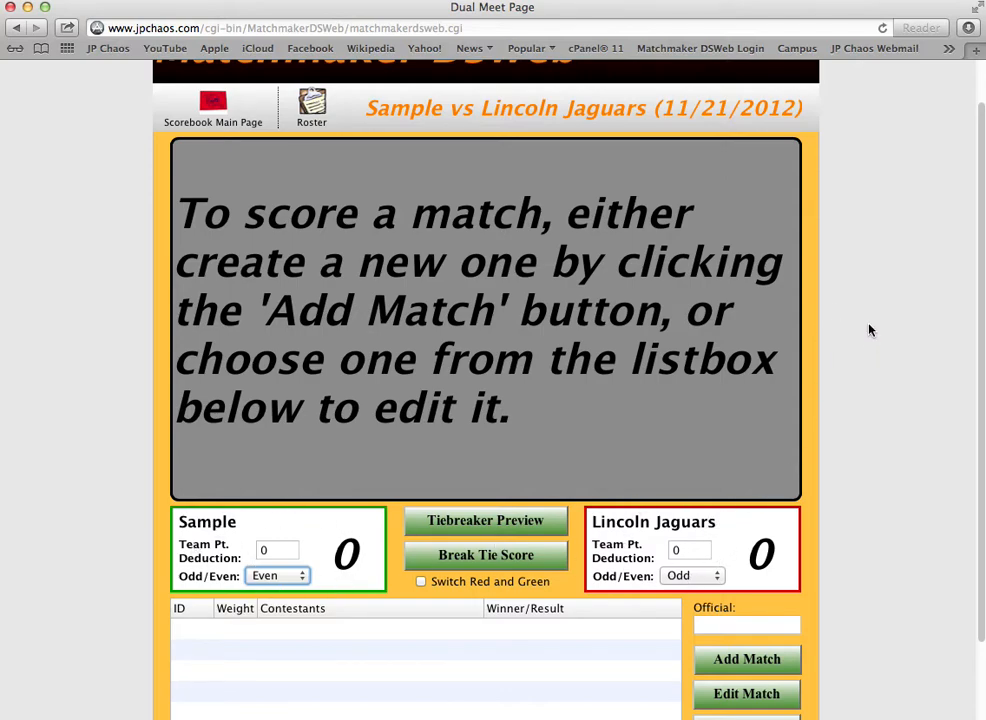
# Enter the official's name for the Lincoln Jaguars dual meet.
pyautogui.scroll(-1, 865, 329)
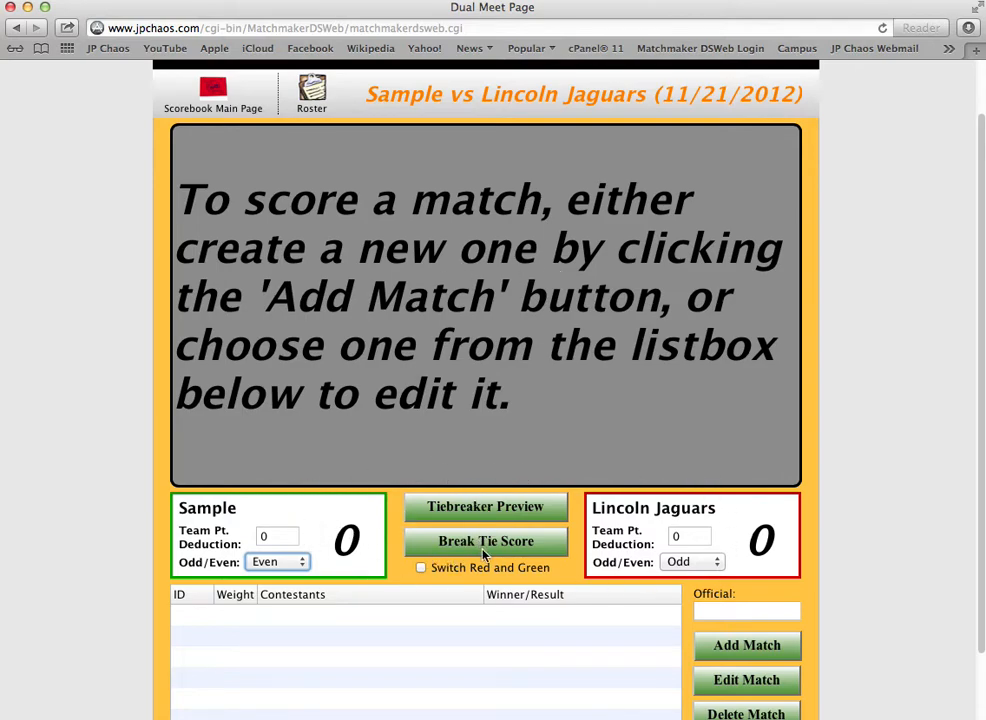
pyautogui.scroll(-3, 951, 455)
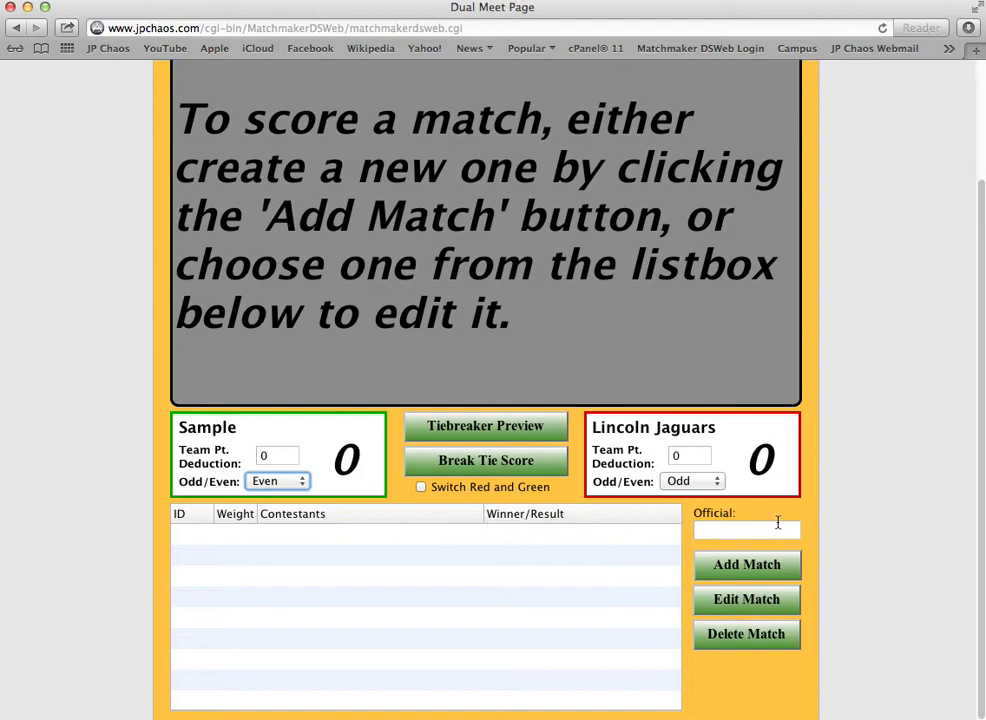
pyautogui.click(746, 530)
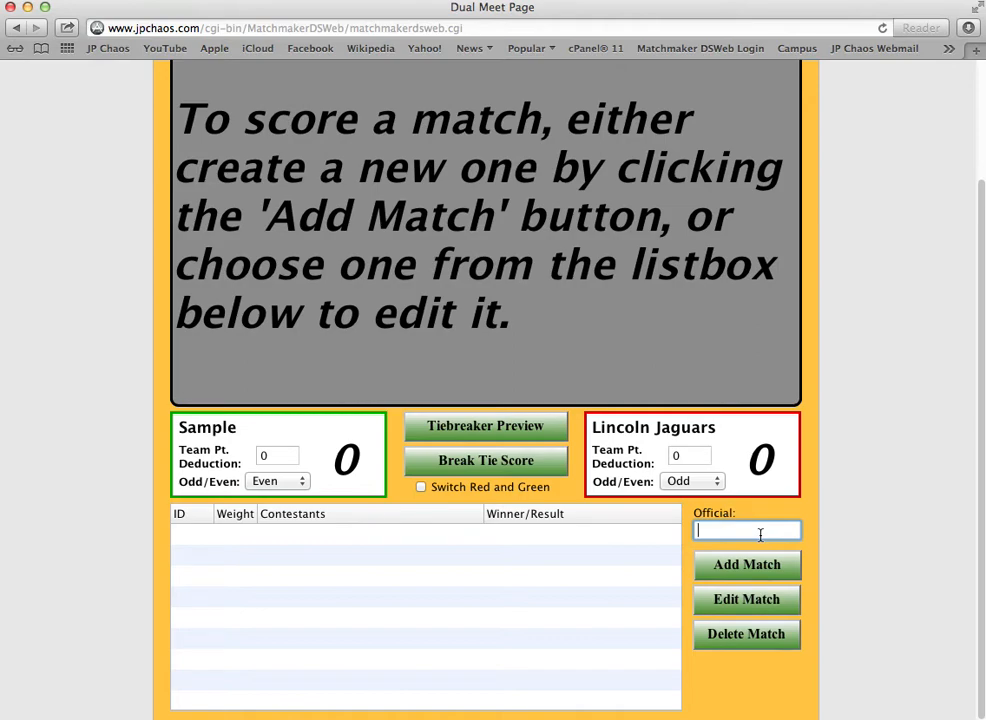
pyautogui.write('Jack Spratt')
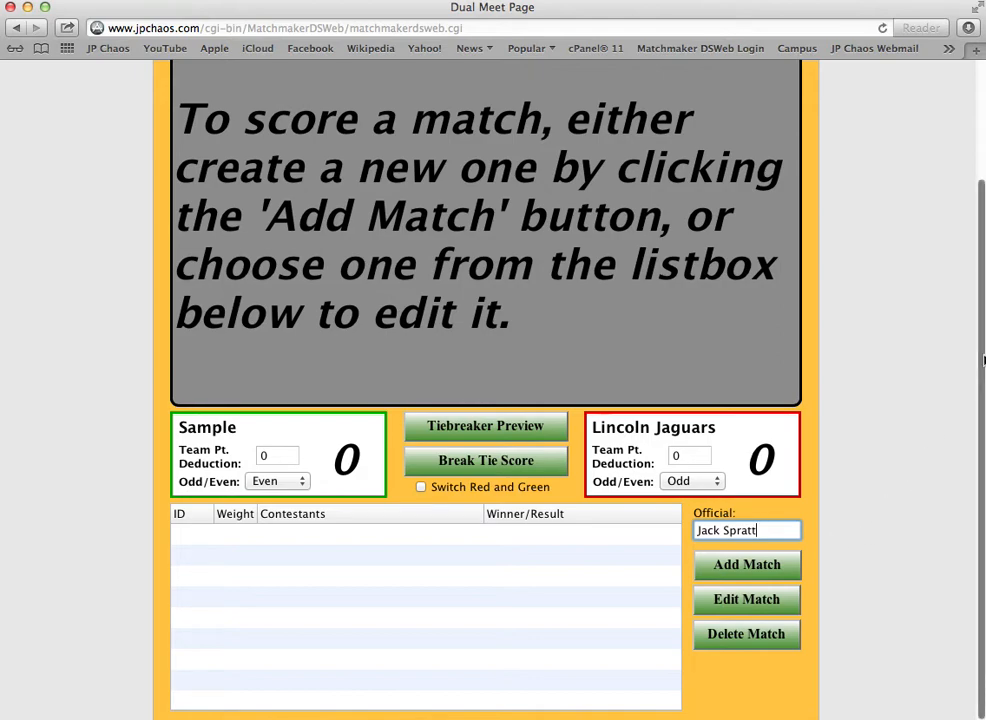
# Add a new match to the dual meet and choose the third wrestler on the Sample roster.
pyautogui.moveTo(984, 360); pyautogui.dragTo(984, 303)
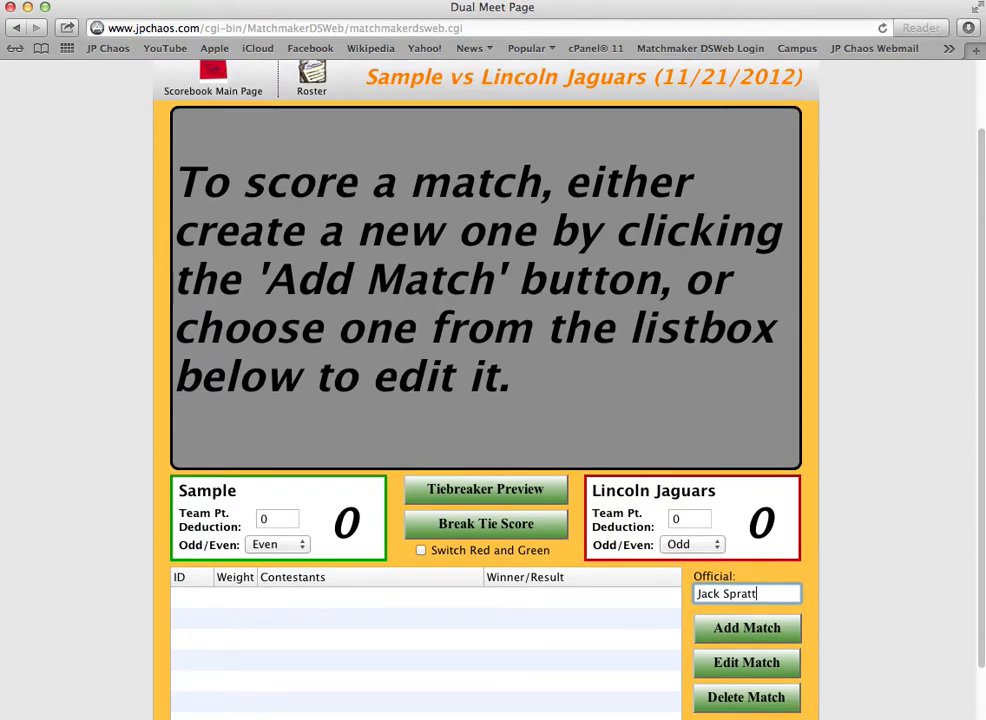
pyautogui.moveTo(984, 264)
pyautogui.mouseDown()
pyautogui.moveTo(983, 186)
pyautogui.moveTo(983, 281)
pyautogui.mouseUp()
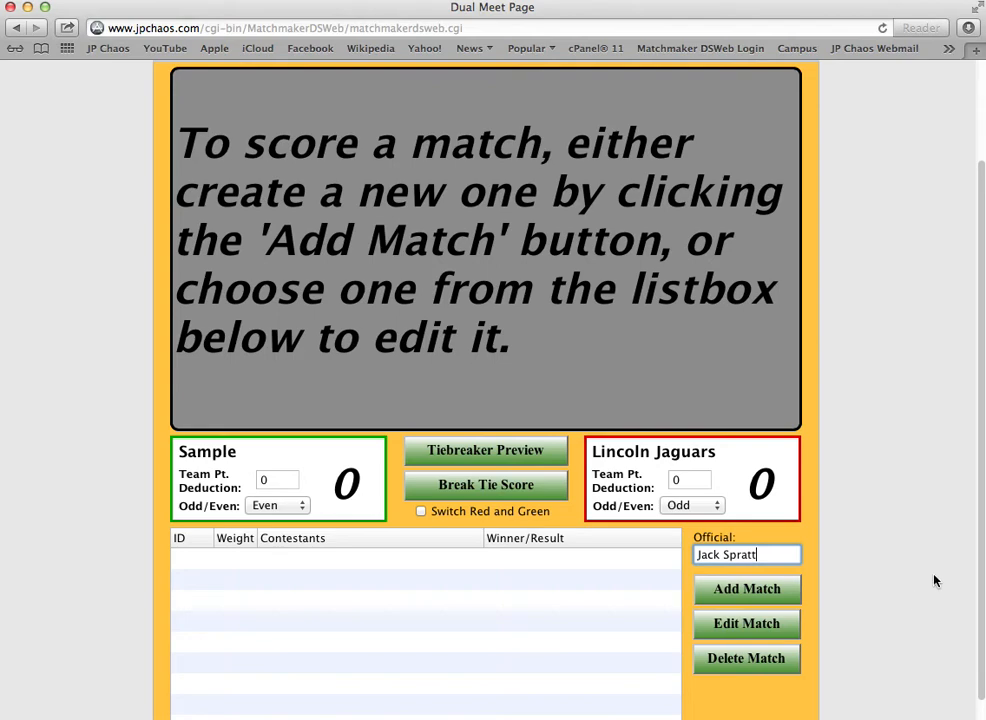
pyautogui.moveTo(981, 449); pyautogui.dragTo(981, 467)
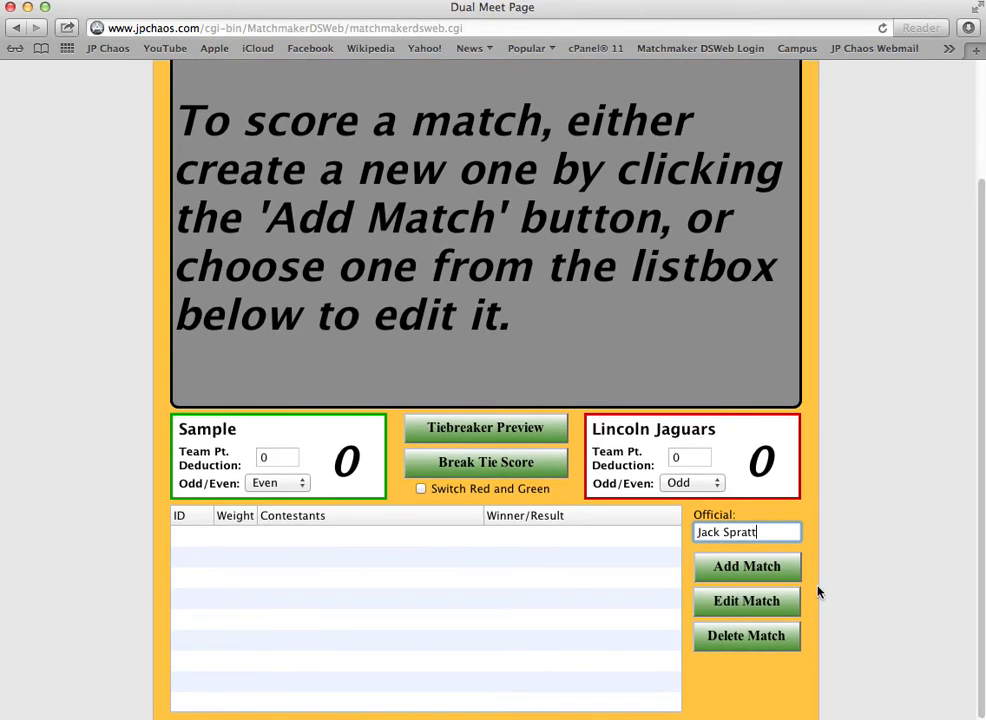
pyautogui.click(745, 567)
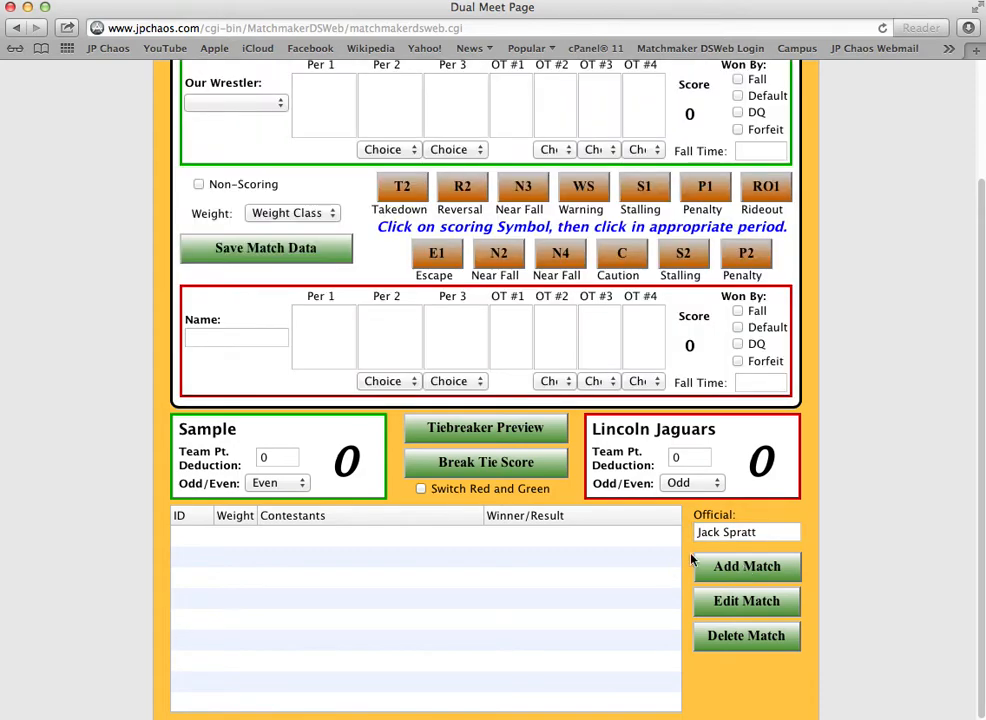
pyautogui.moveTo(981, 233); pyautogui.dragTo(981, 149)
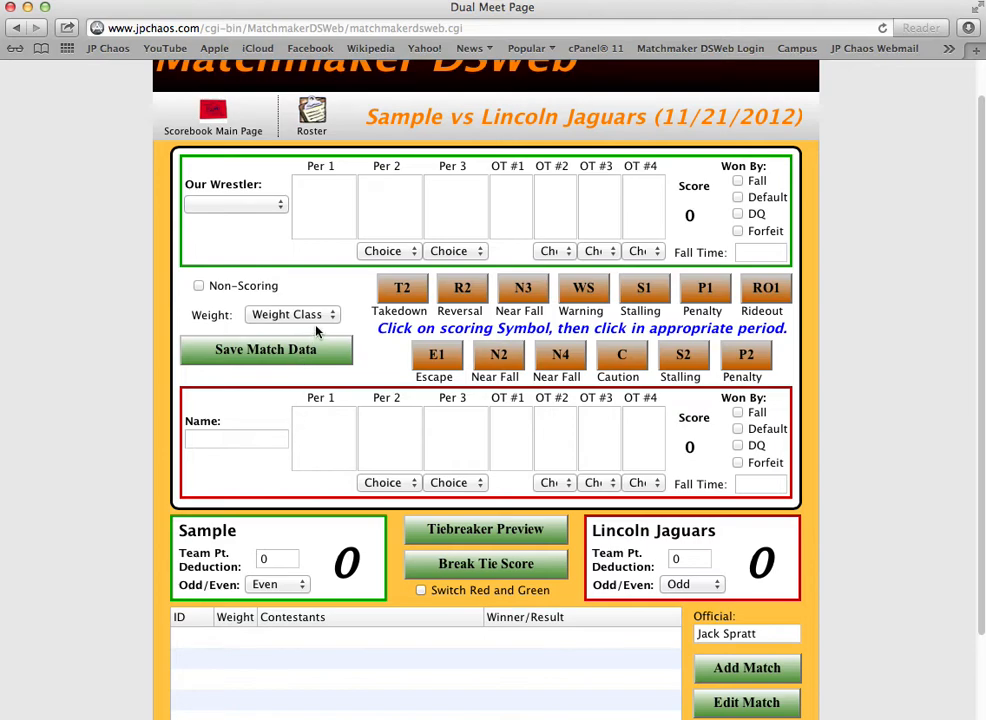
pyautogui.click(259, 208)
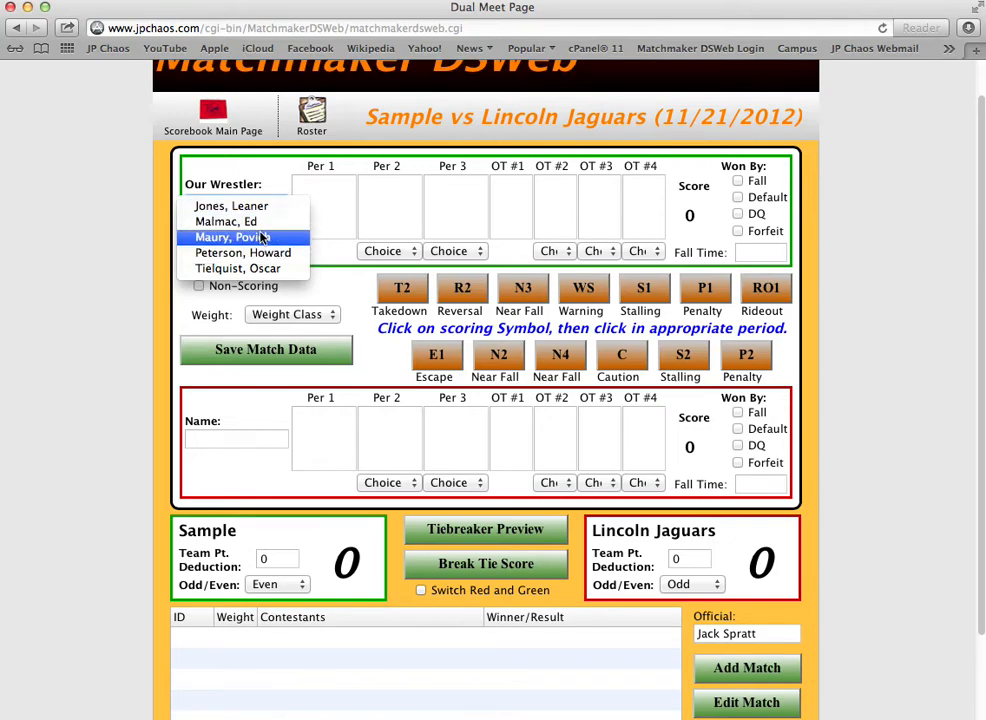
pyautogui.click(264, 238)
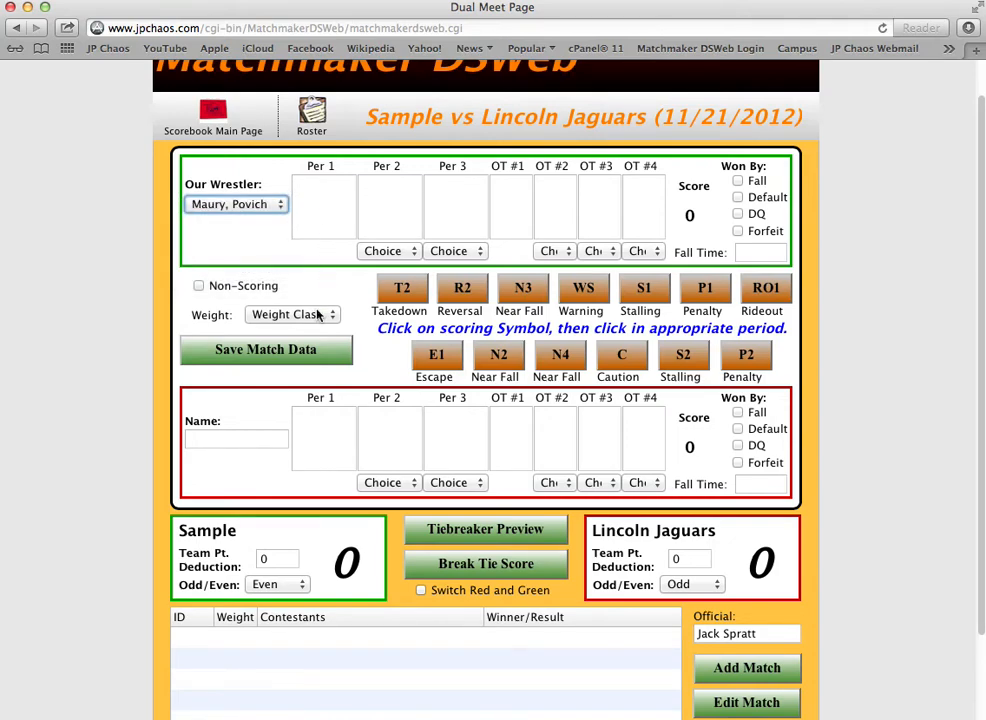
# Try to choose a weight class for the new match.
pyautogui.click(296, 318)
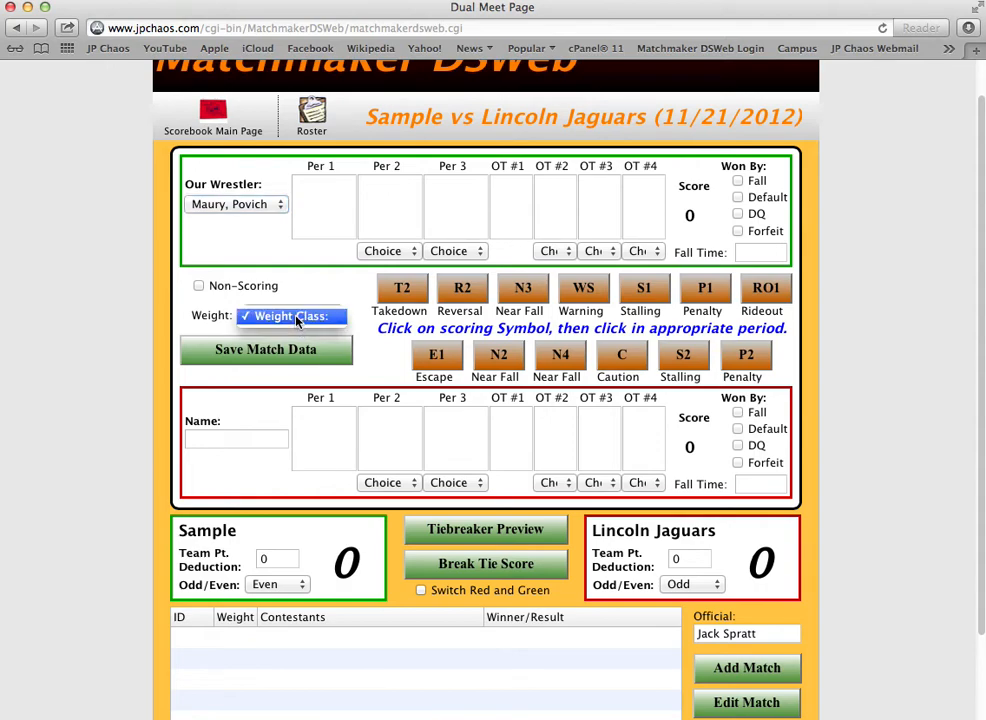
pyautogui.click(319, 315)
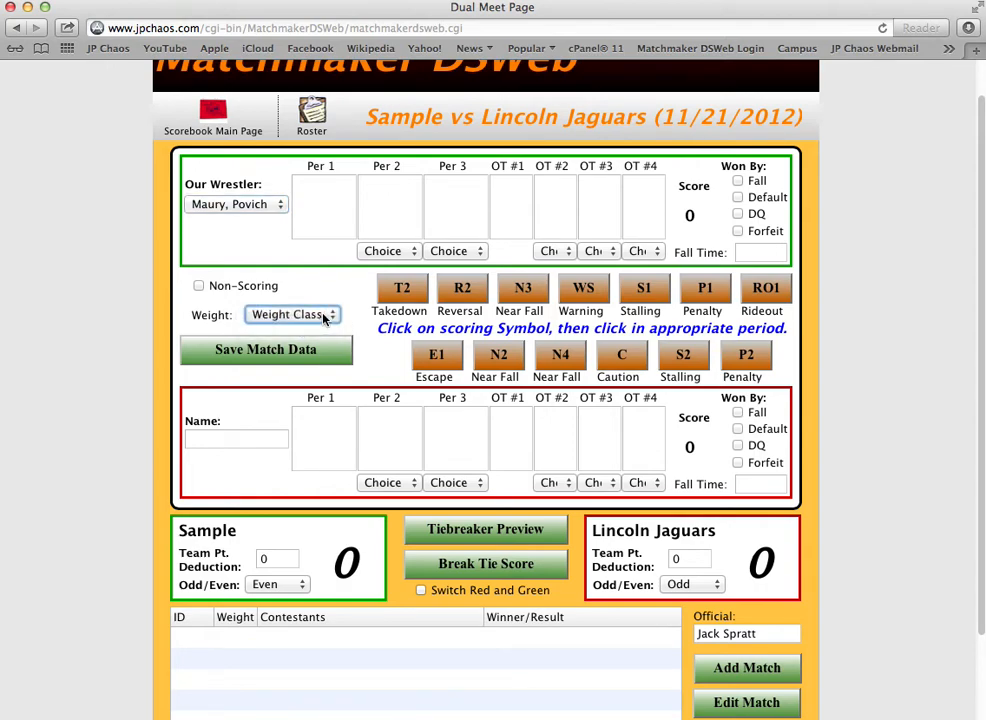
pyautogui.click(332, 315)
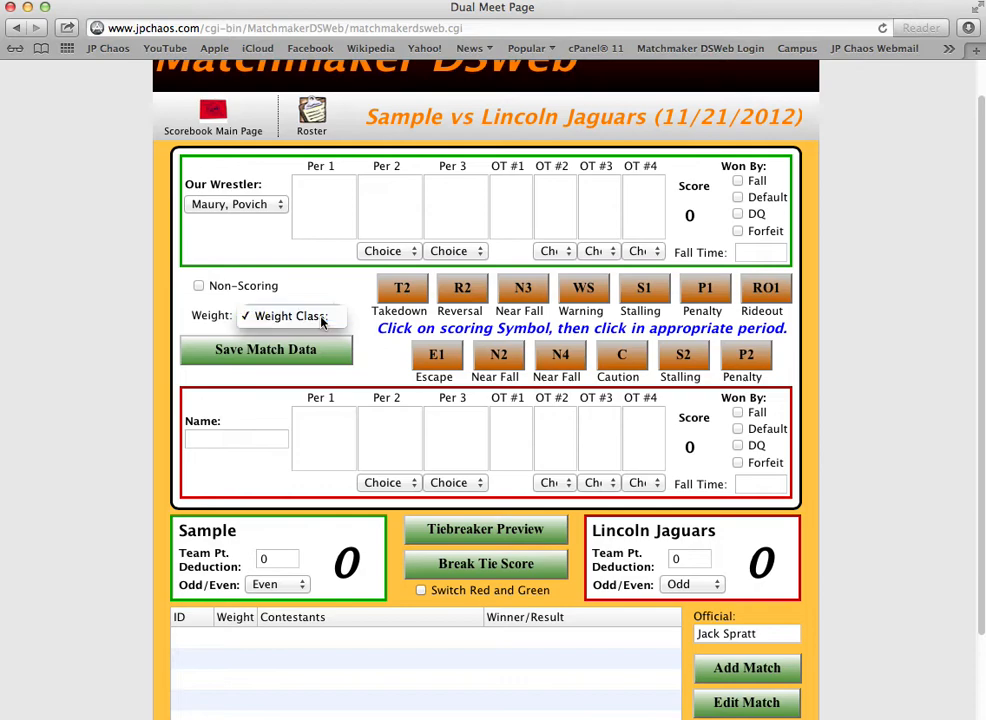
pyautogui.click(323, 317)
pyautogui.click(327, 314)
pyautogui.click(335, 293)
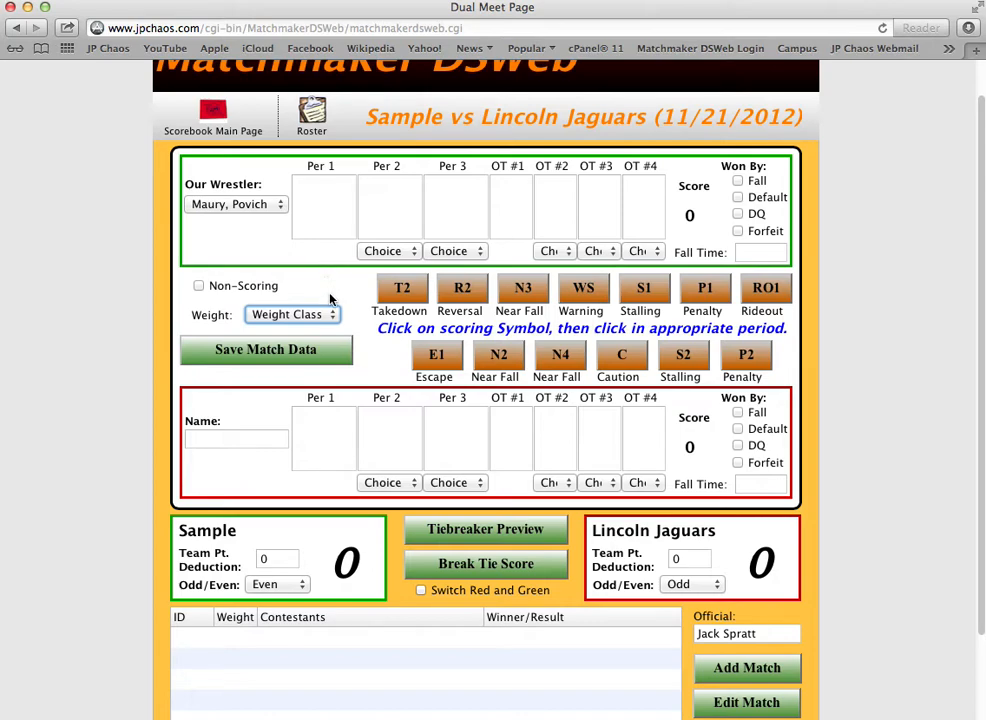
# Return to the scorebook's main page and load the default weight classes for the A-Squad scorebook.
pyautogui.click(213, 115)
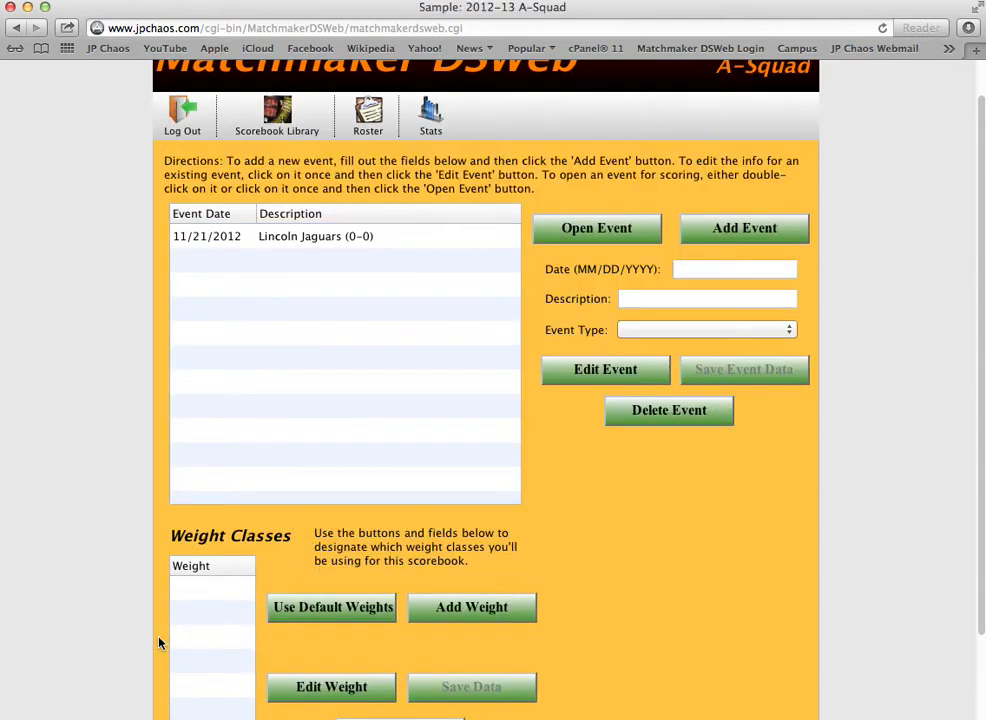
pyautogui.click(315, 617)
pyautogui.scroll(-2, 428, 595)
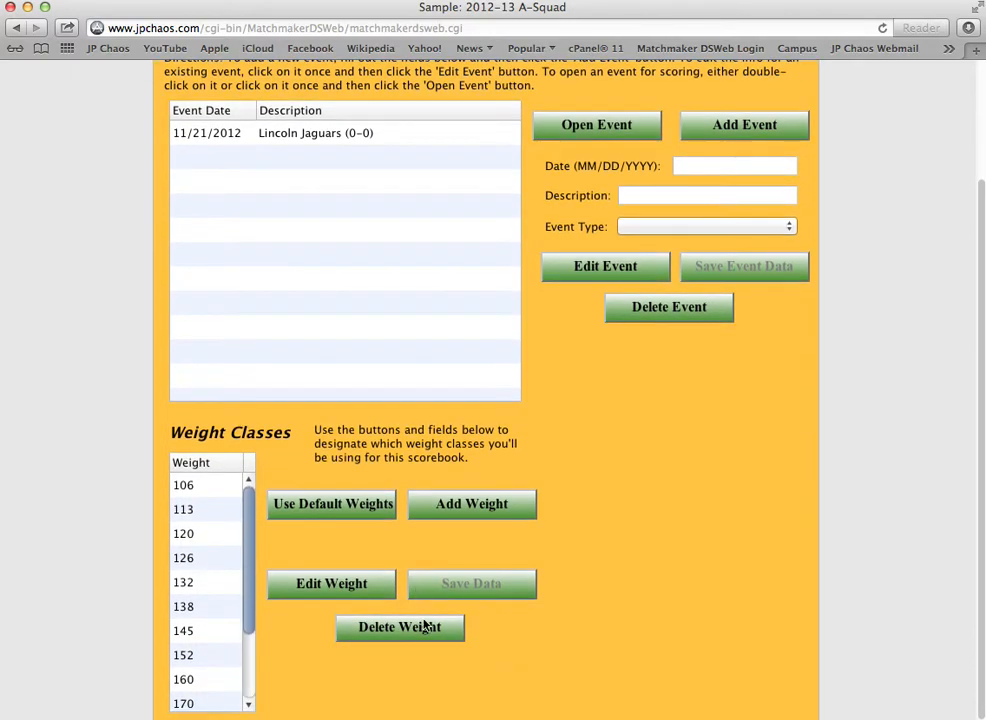
# Reopen the 11/21/2012 Lincoln Jaguars event and add a new match.
pyautogui.scroll(3, 320, 560)
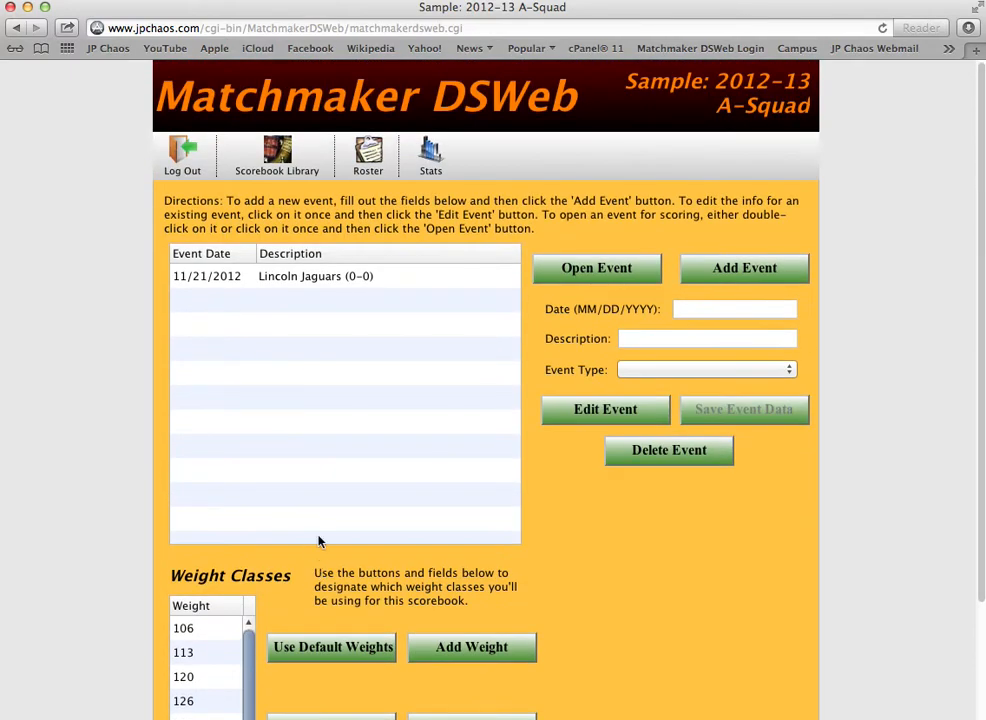
pyautogui.doubleClick(296, 282)
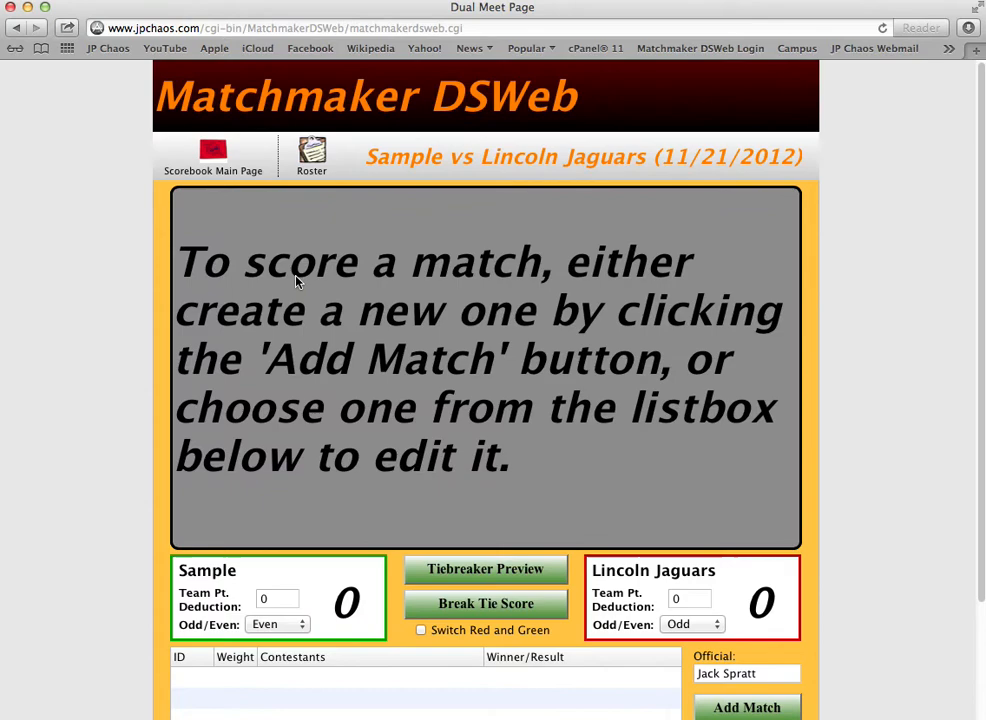
pyautogui.scroll(-3, 506, 513)
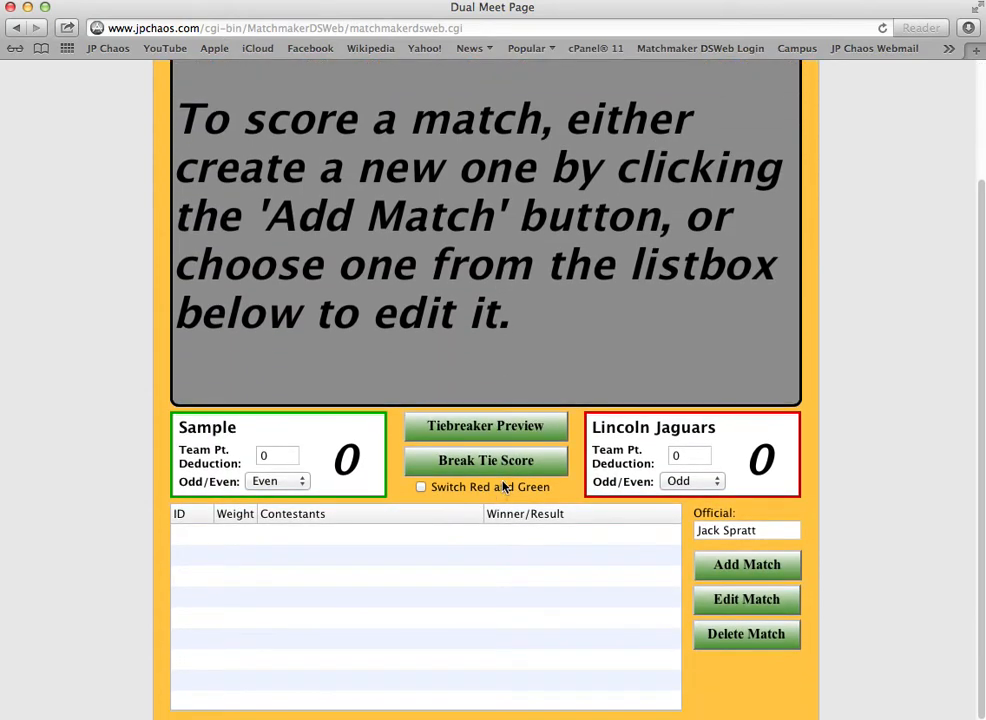
pyautogui.click(719, 567)
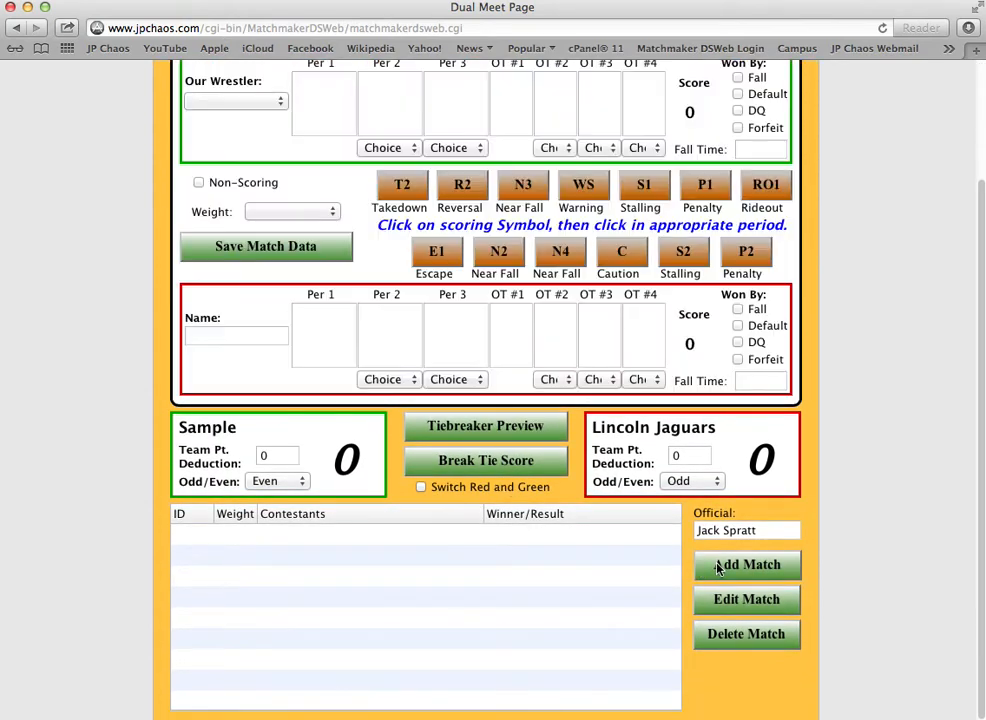
# Choose the third wrestler on the Sample roster for the match and set the weight class to 106.
pyautogui.click(254, 104)
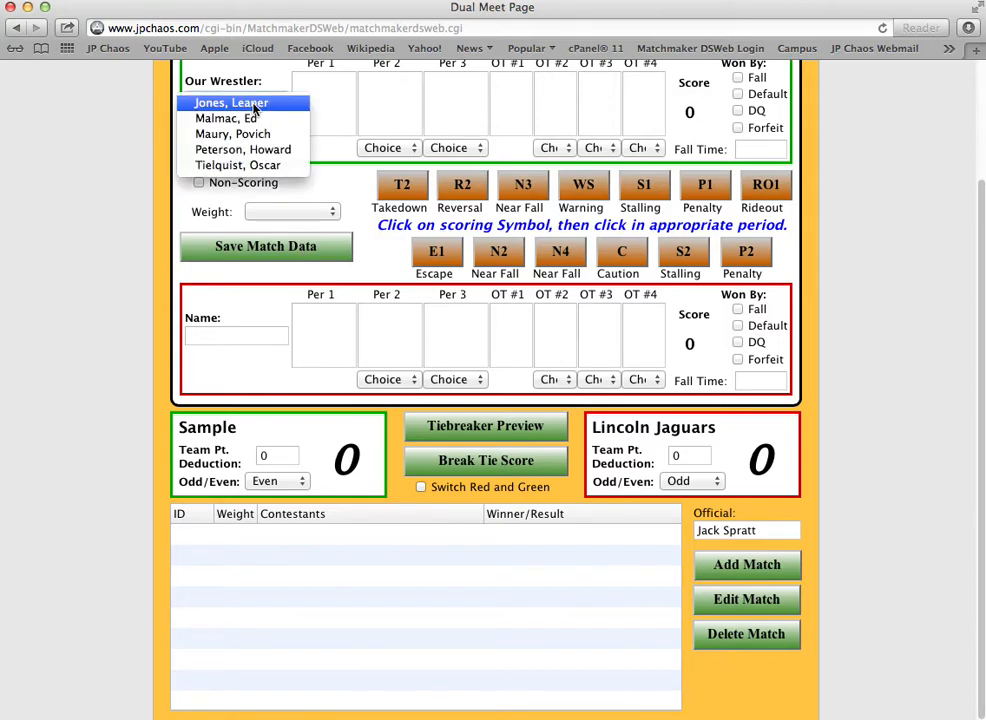
pyautogui.click(255, 133)
pyautogui.click(298, 212)
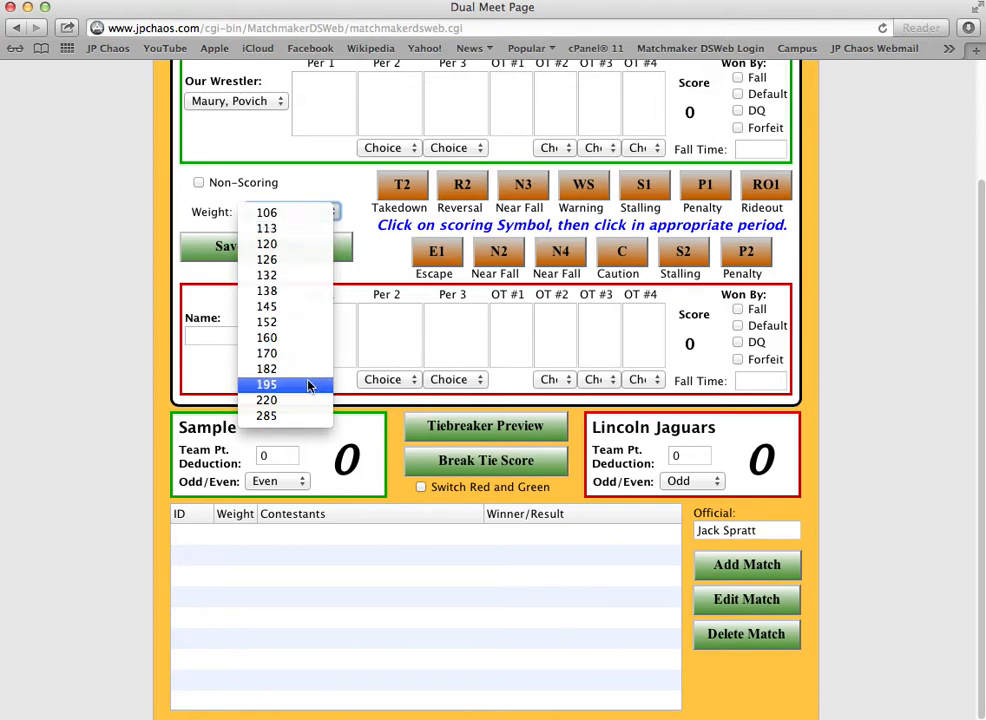
pyautogui.click(299, 214)
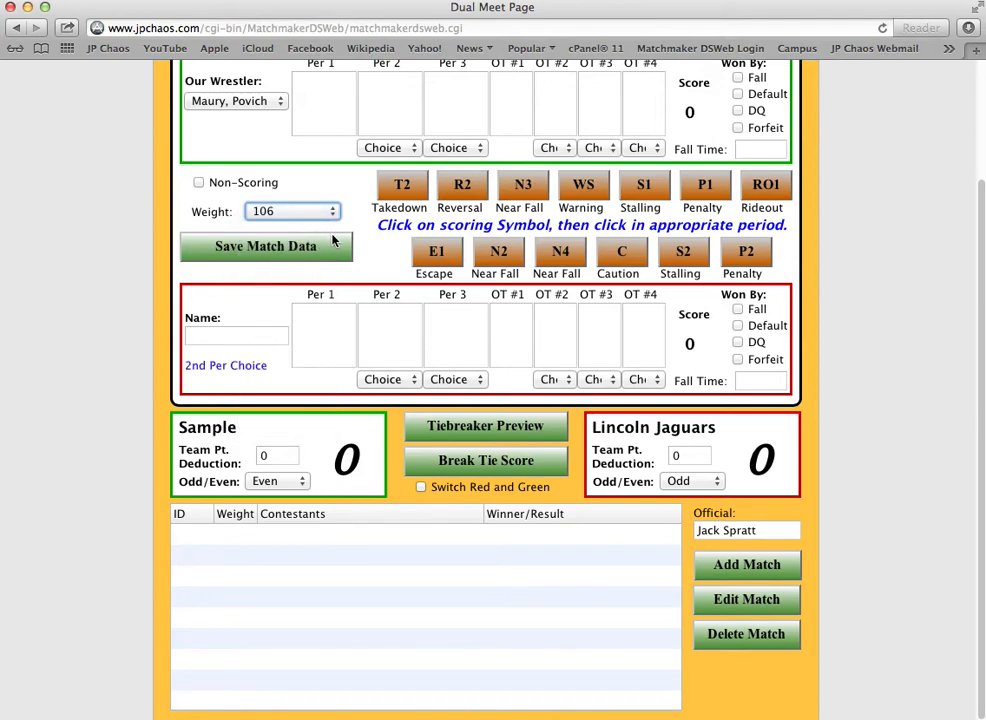
# Enter the opposing wrestler's name for the Lincoln Jaguars side of the 106 match.
pyautogui.click(227, 338)
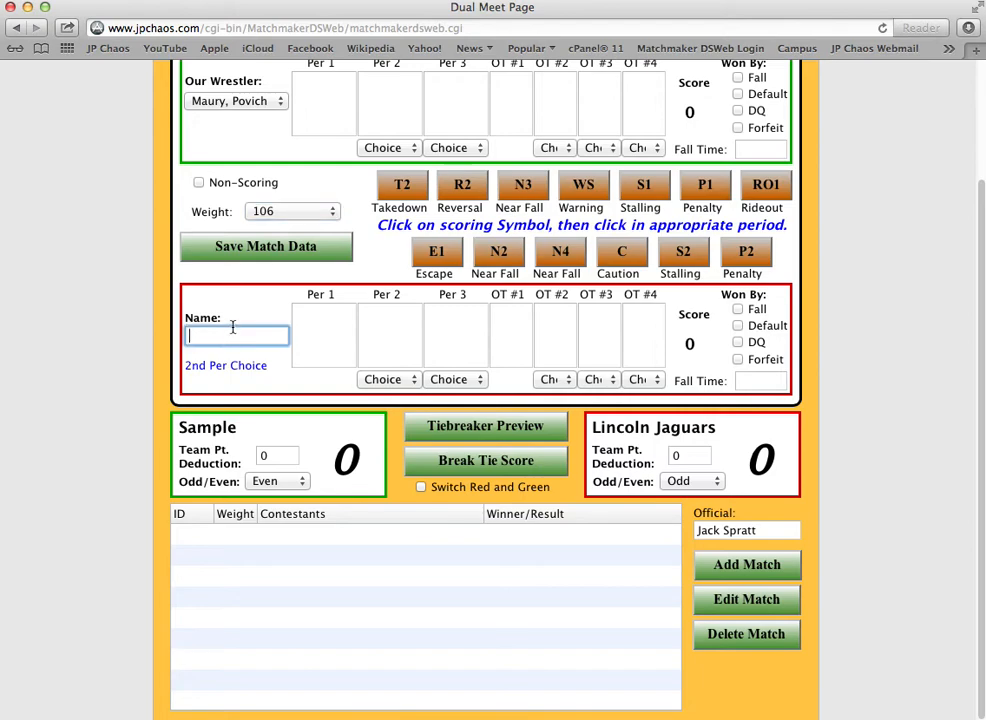
pyautogui.write('Joe Blow')
pyautogui.scroll(2, 555, 310)
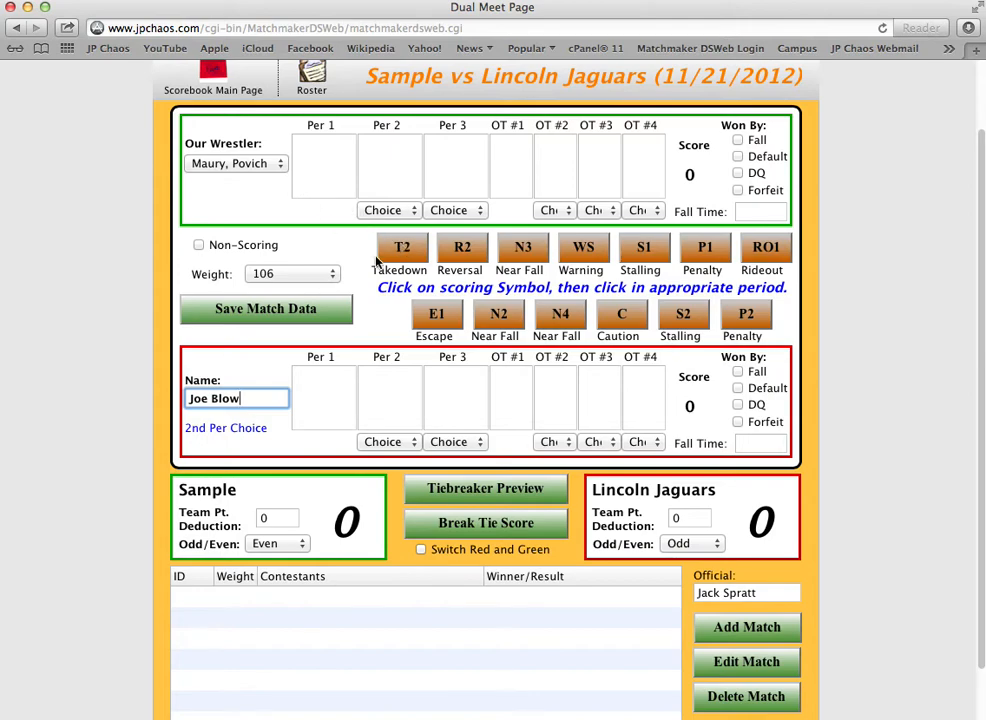
# Score a takedown (T2) for the Sample wrestler and an escape (E1) for the opponent in period 1.
pyautogui.click(400, 256)
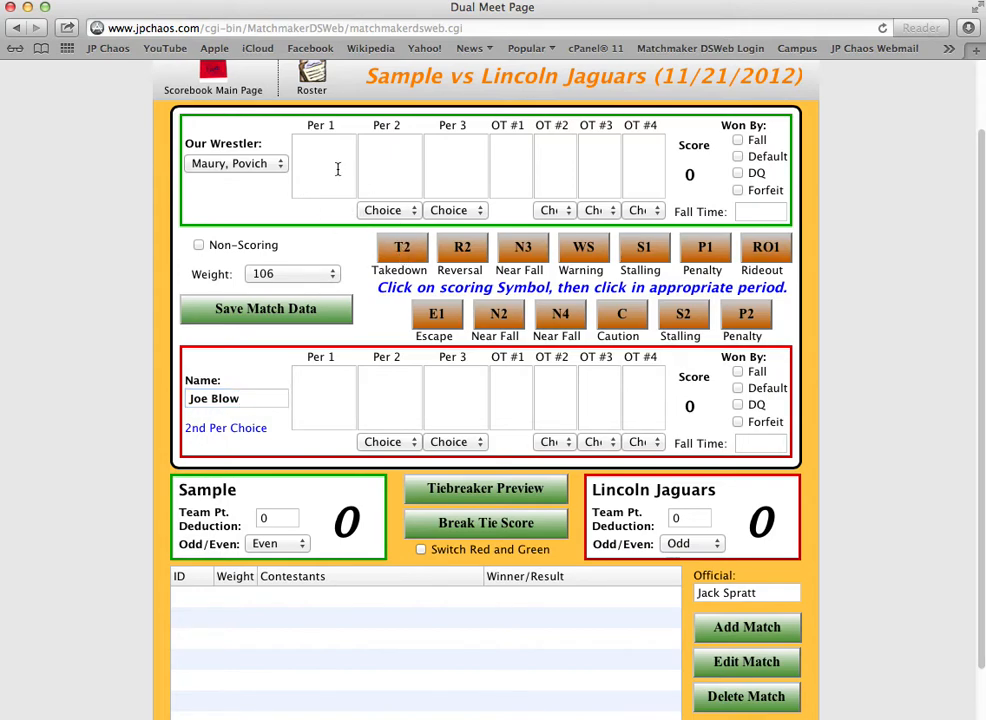
pyautogui.click(315, 149)
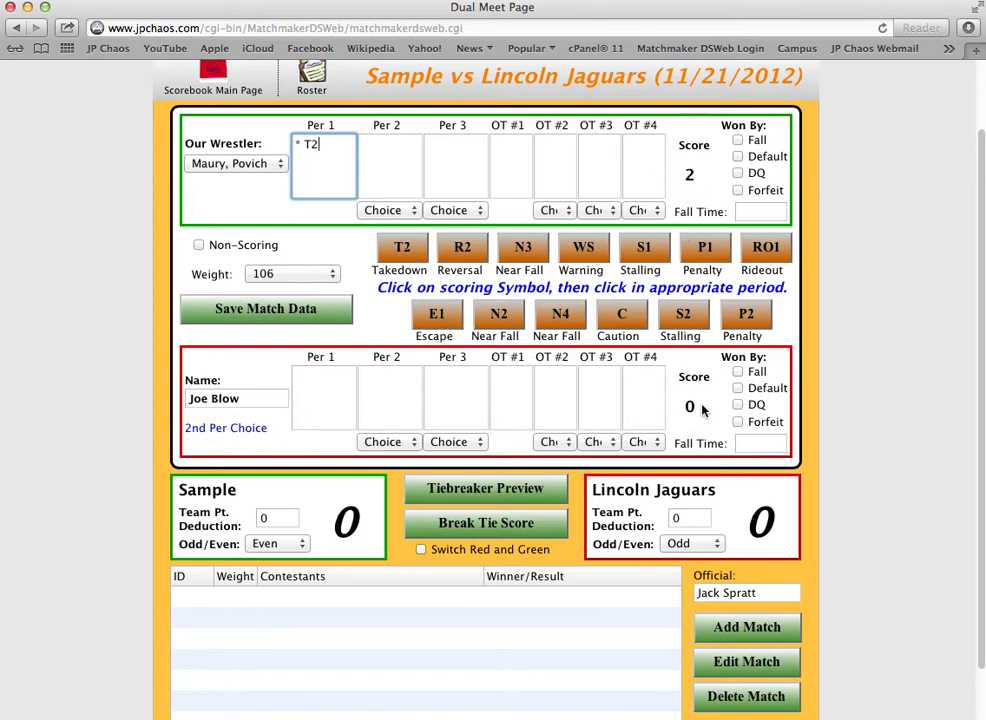
pyautogui.click(436, 316)
pyautogui.click(319, 385)
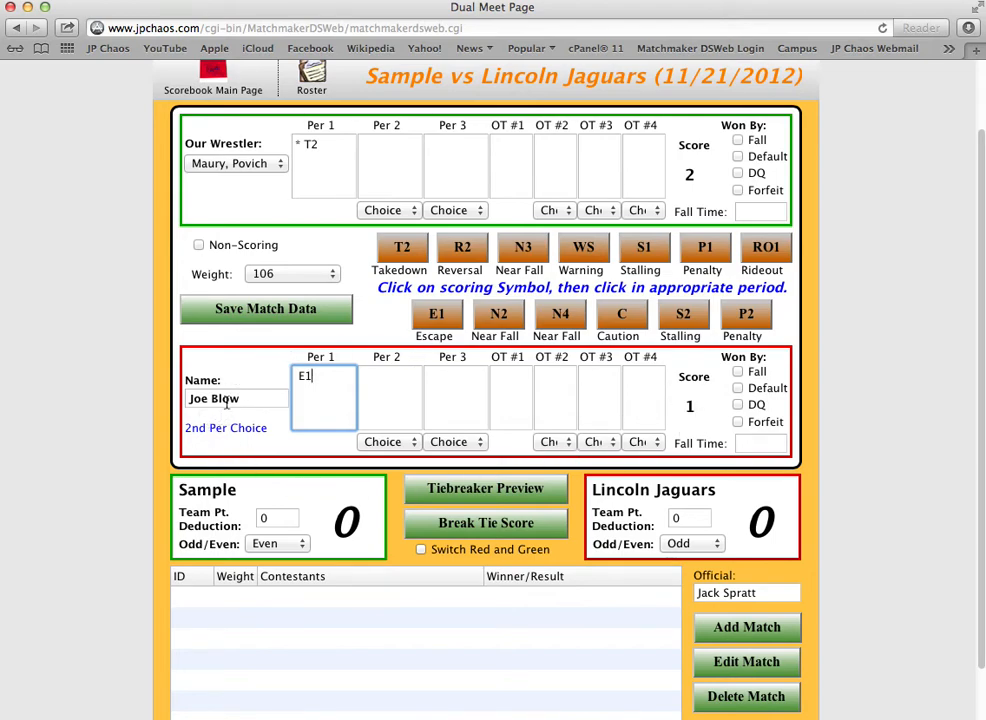
# Set the second-period choices to Defer for the opponent and Bottom for the Sample wrestler.
pyautogui.click(389, 443)
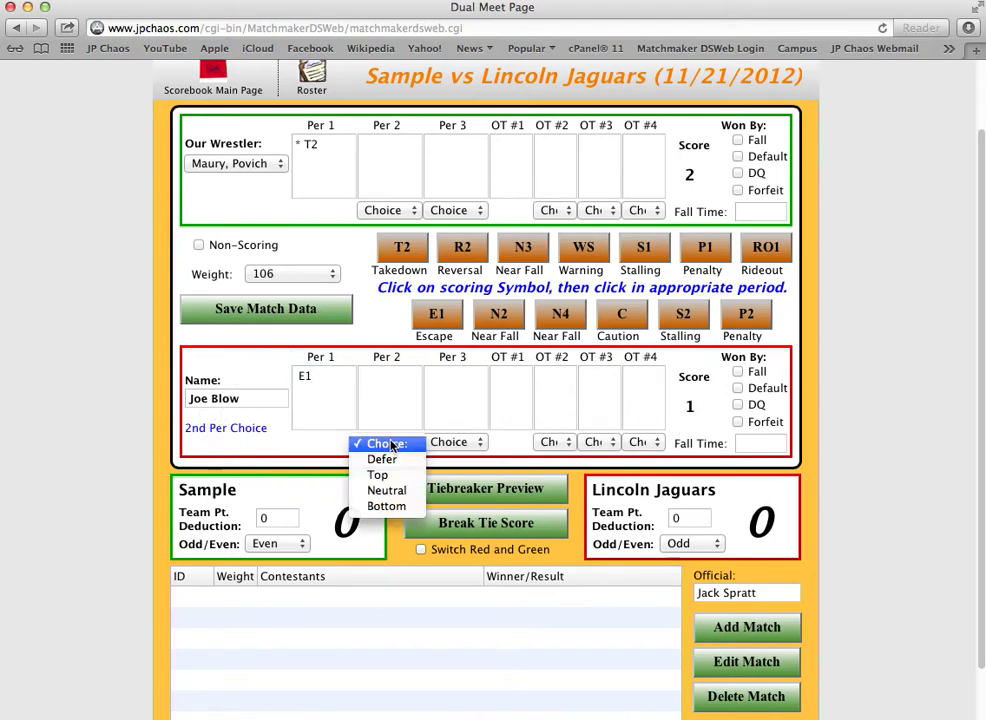
pyautogui.click(389, 462)
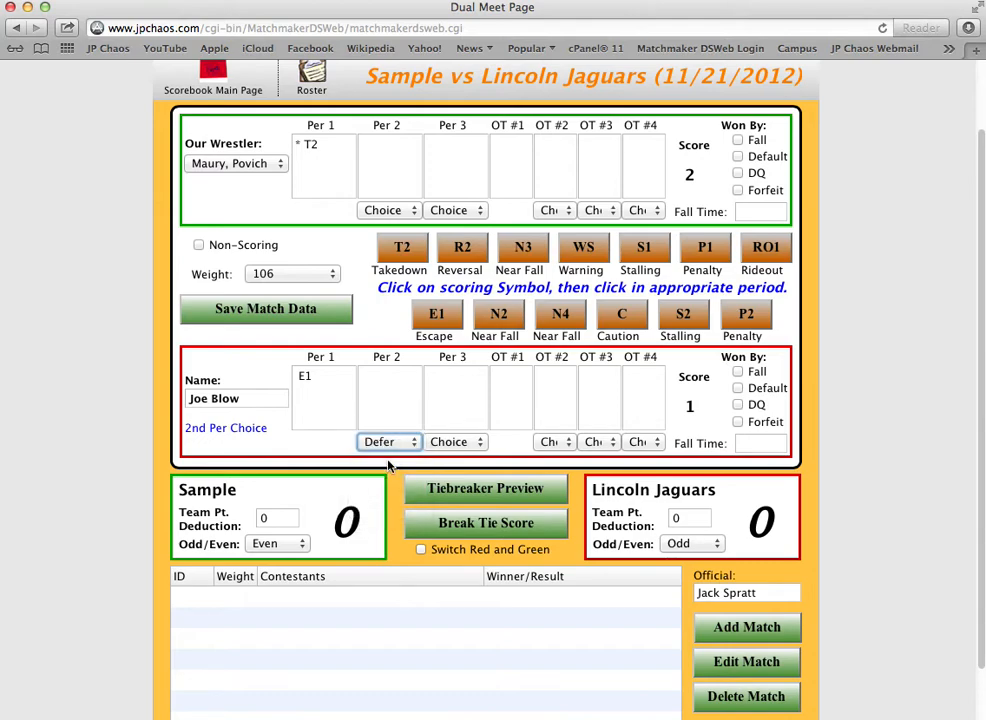
pyautogui.click(398, 212)
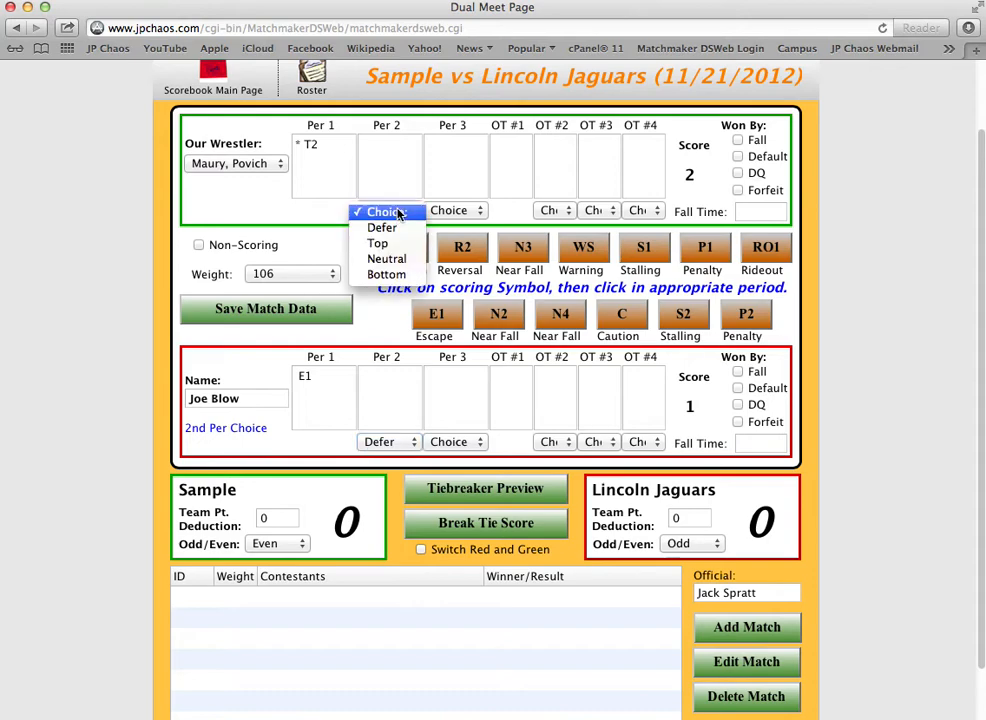
pyautogui.click(399, 275)
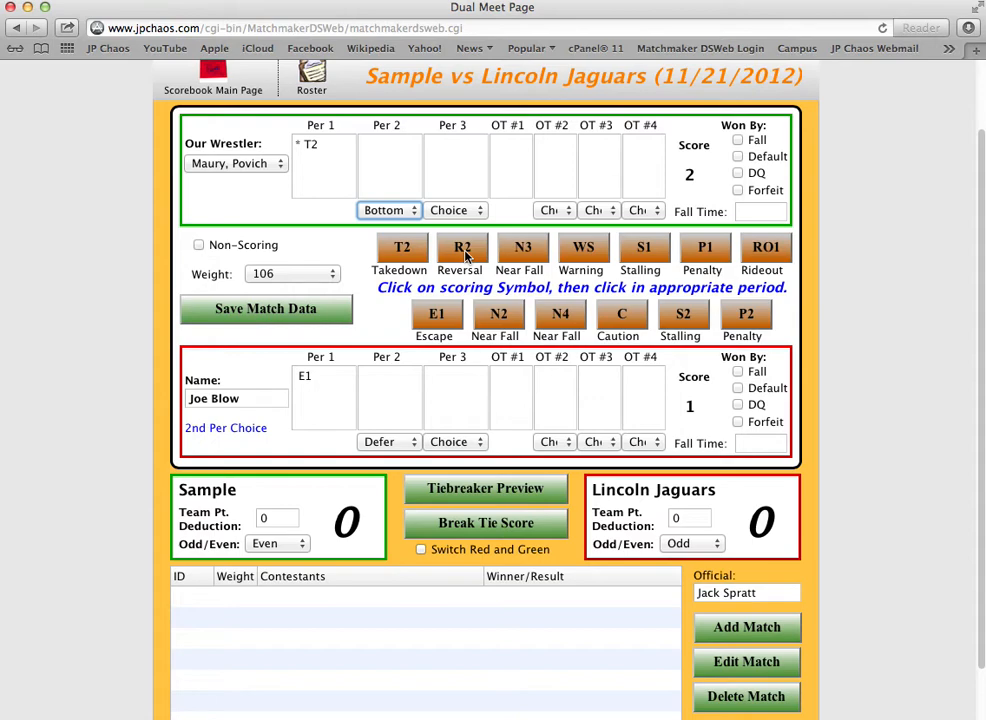
# Score a reversal (R2) and near falls N3 and N2 for the Sample wrestler in period 2.
pyautogui.click(398, 160)
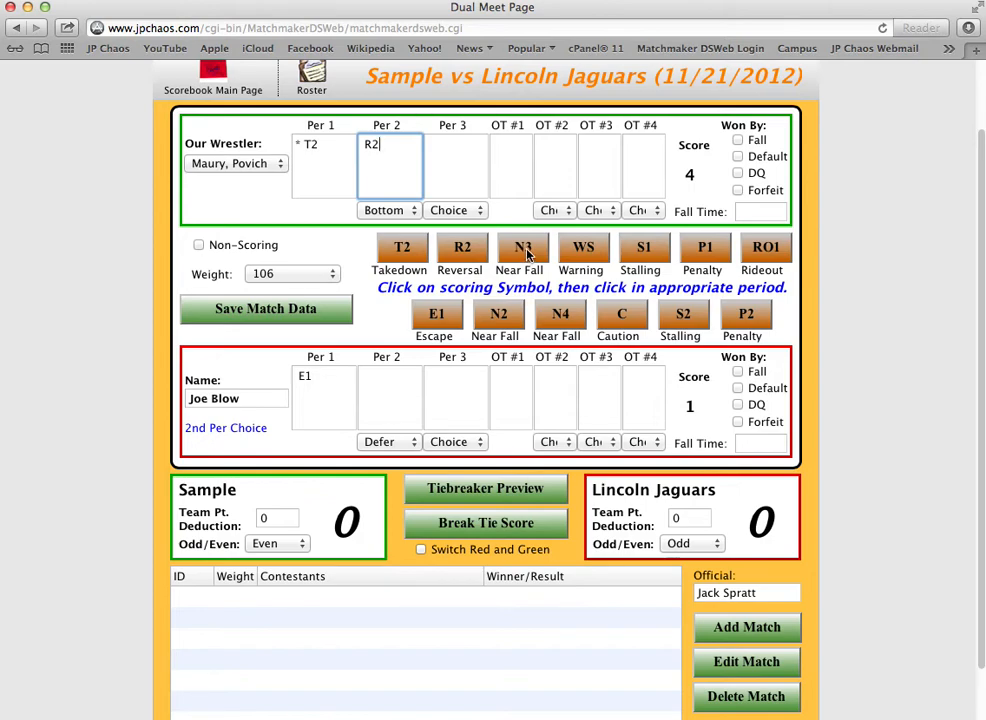
pyautogui.click(505, 205)
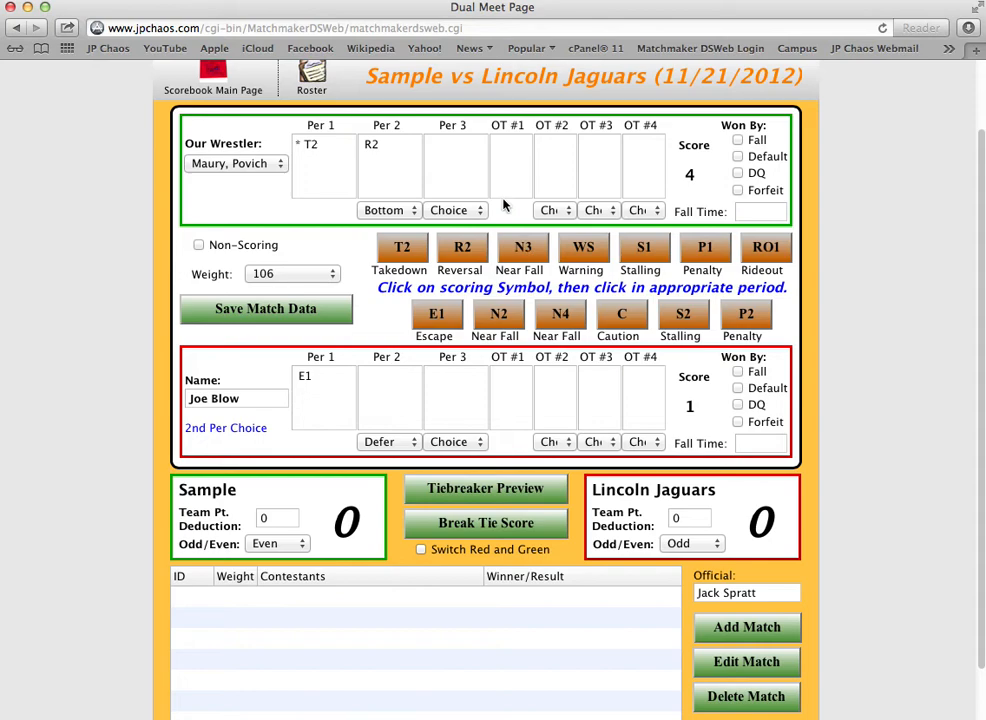
pyautogui.click(400, 161)
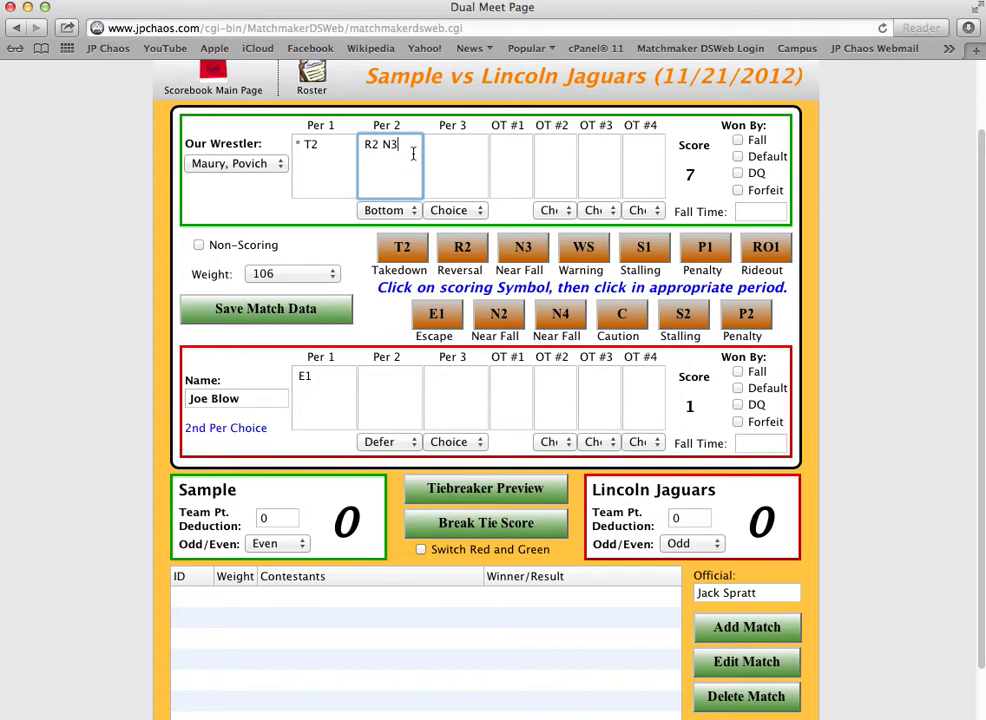
pyautogui.click(498, 318)
pyautogui.click(387, 163)
# Record the Sample wrestler's win by fall with a fall time of 3:44 and save the match.
pyautogui.click(737, 142)
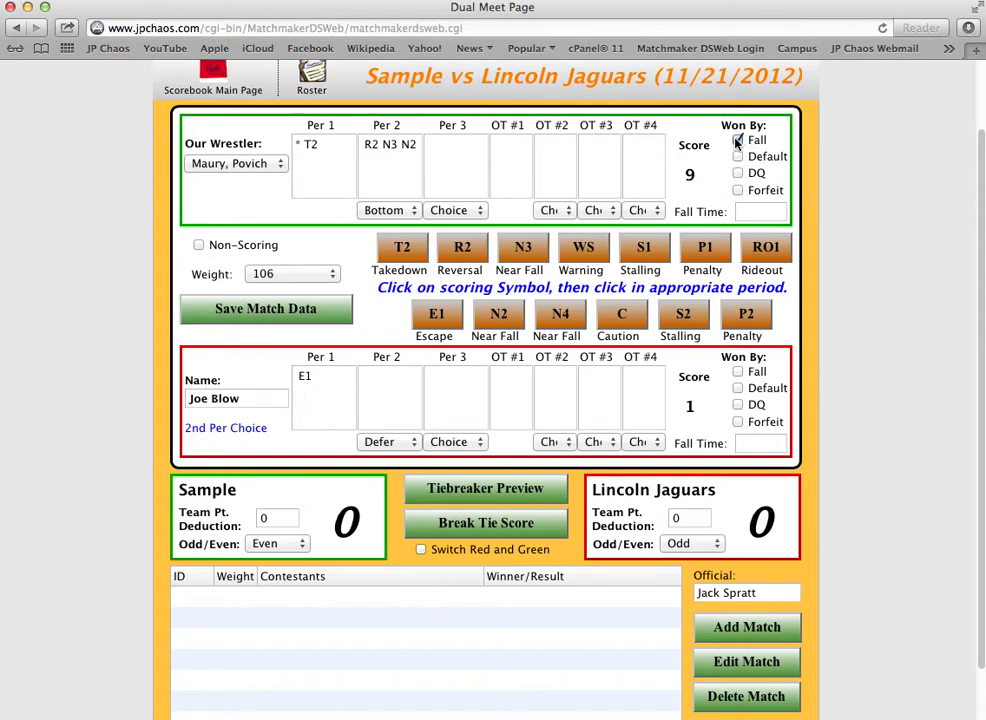
pyautogui.click(759, 211)
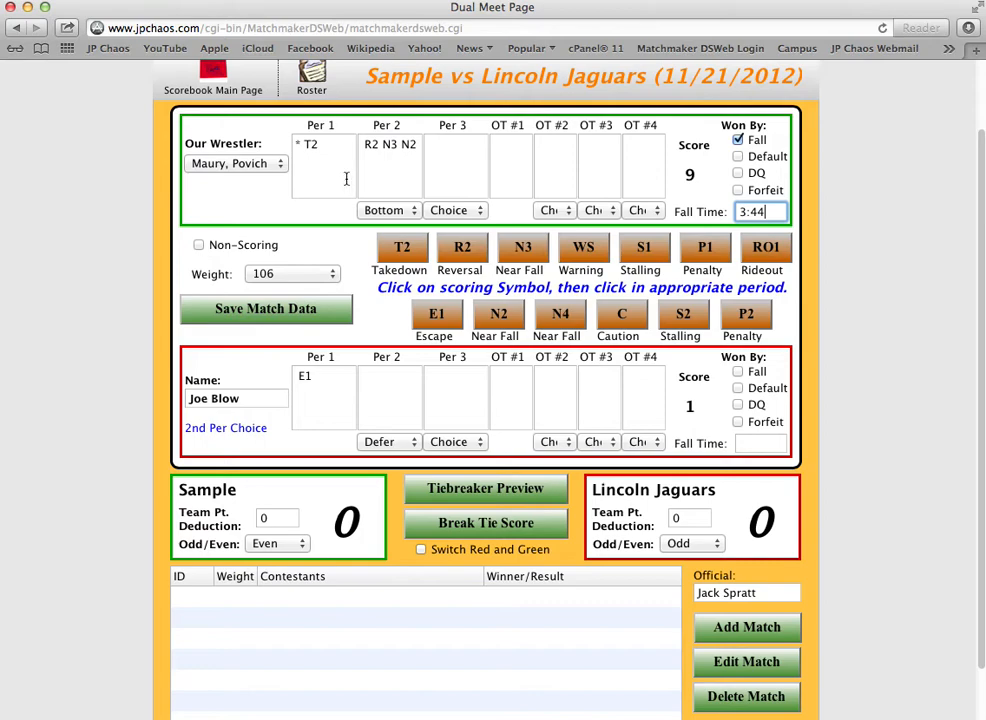
pyautogui.click(266, 309)
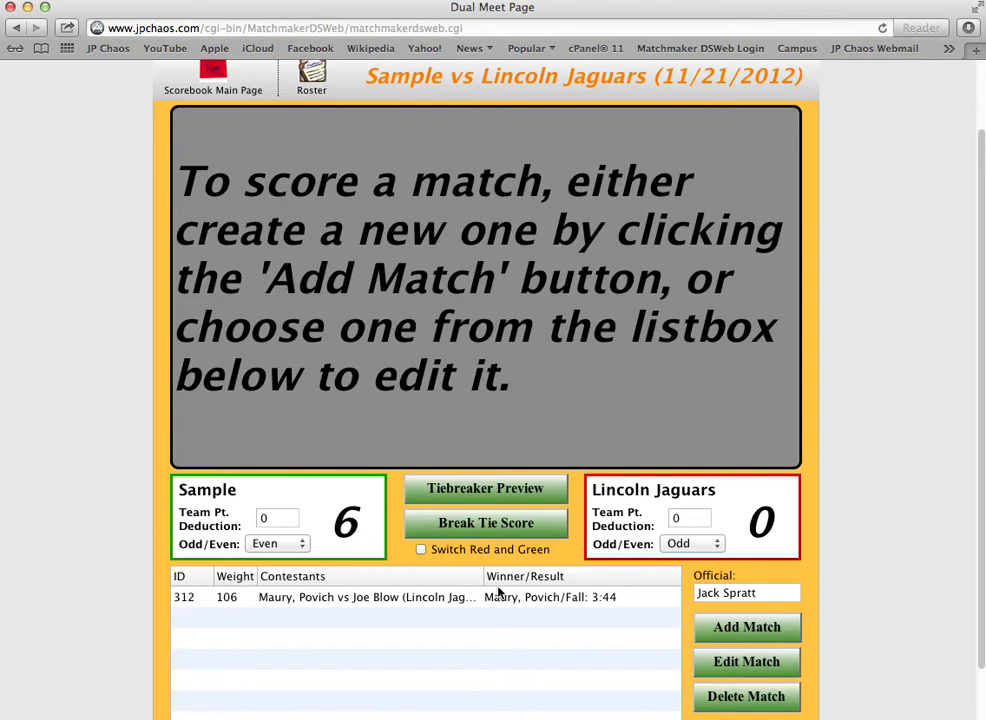
# Add a match with the second wrestler on the Sample roster at weight 113 and enter the opponent's name.
pyautogui.scroll(-2, 871, 539)
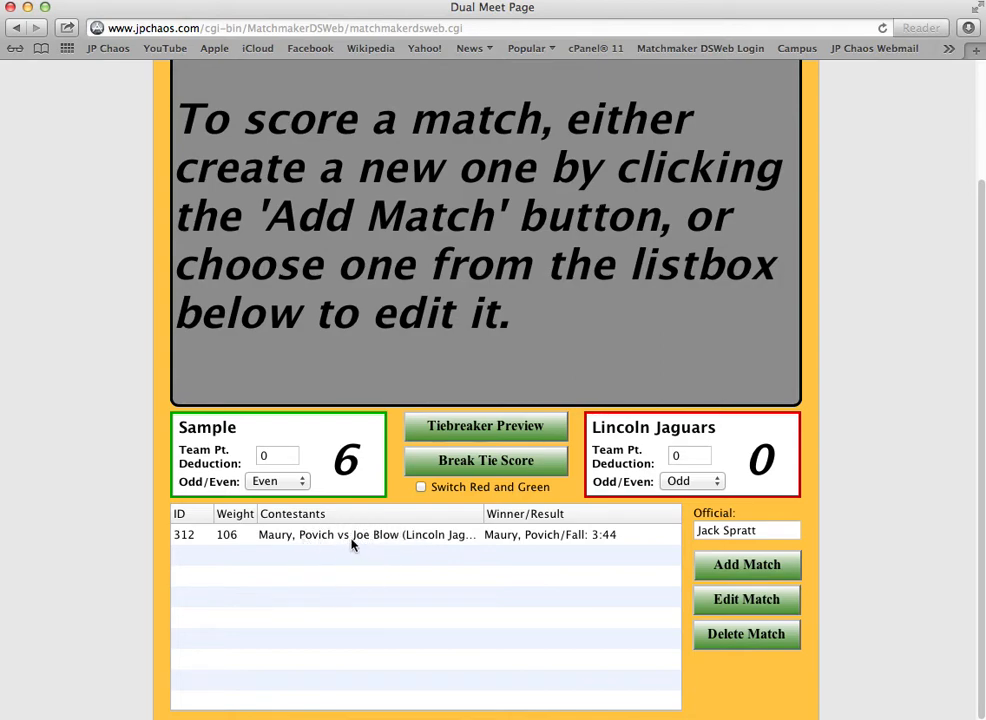
pyautogui.click(745, 566)
pyautogui.scroll(1, 426, 168)
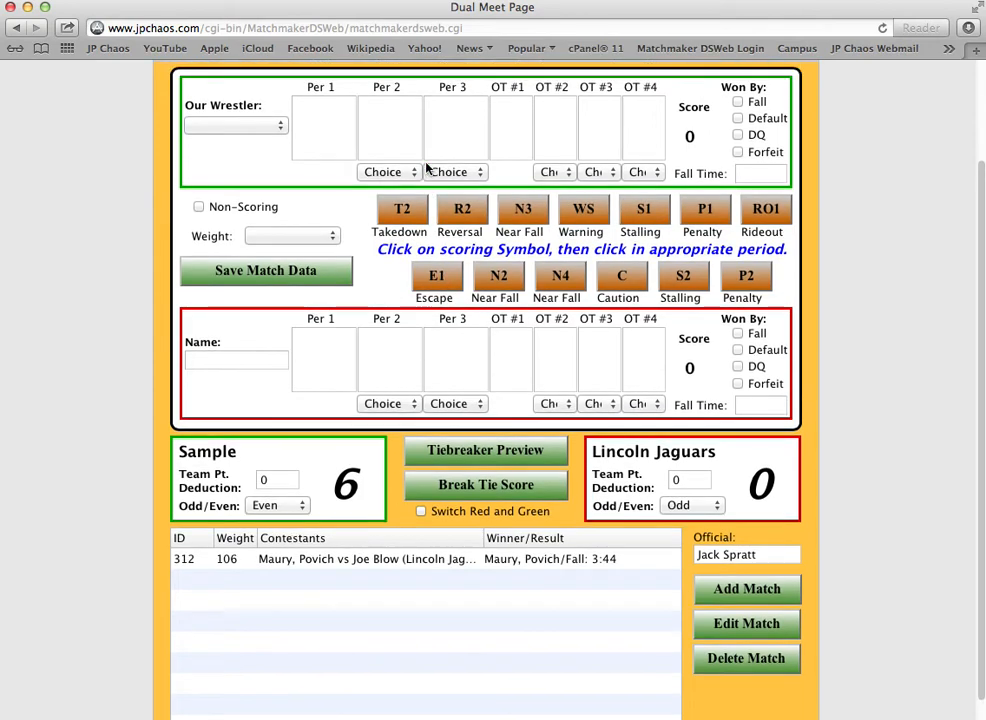
pyautogui.click(250, 136)
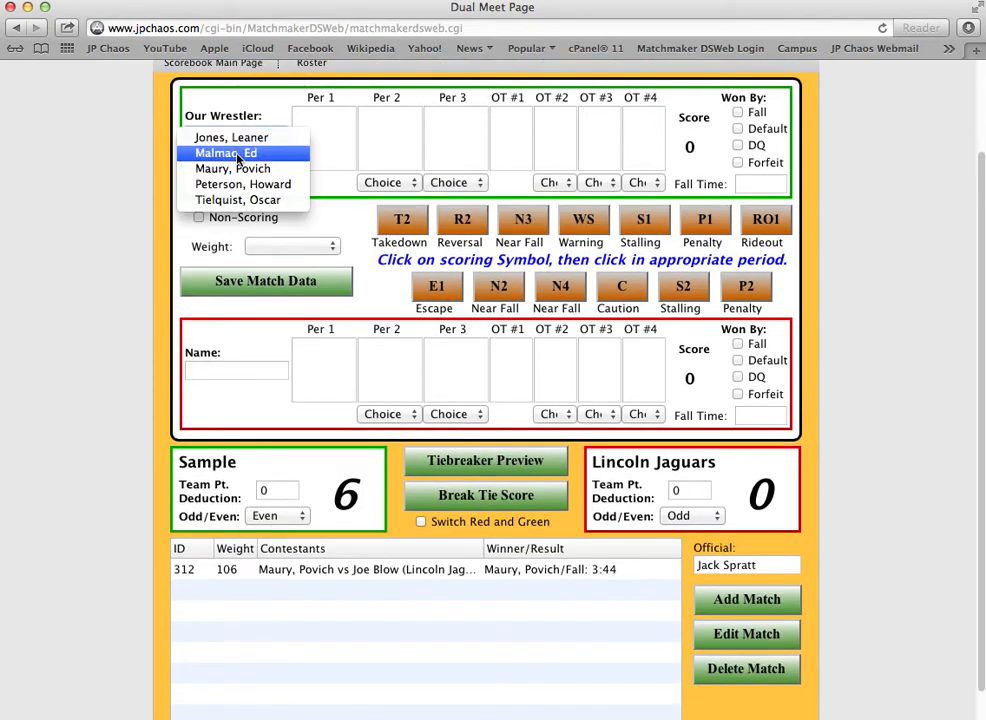
pyautogui.click(237, 153)
pyautogui.click(268, 246)
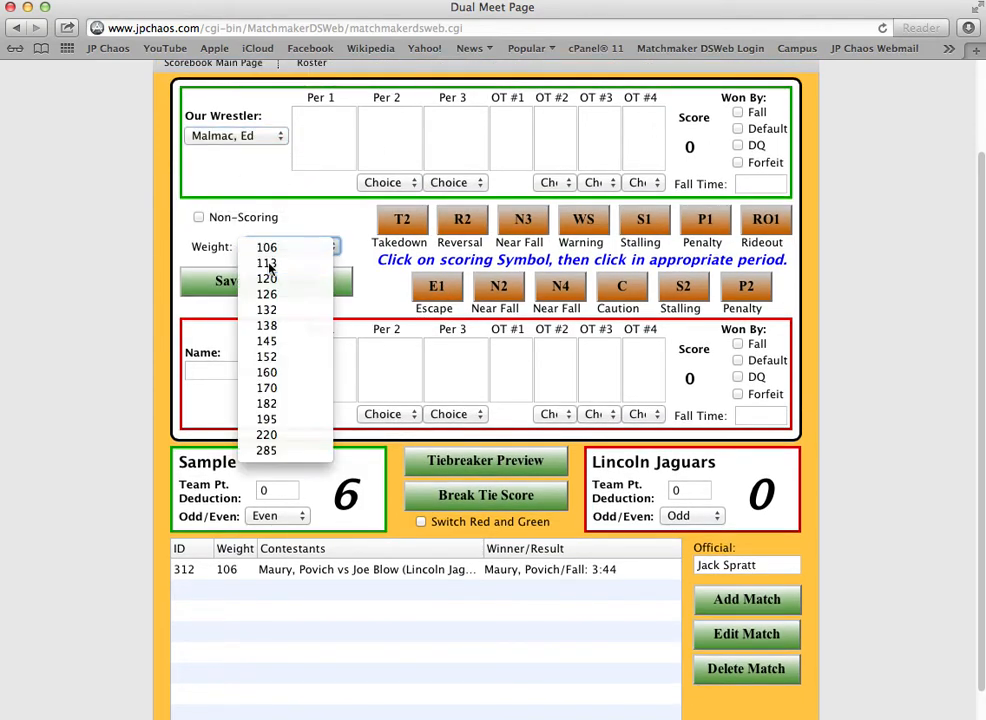
pyautogui.click(268, 263)
pyautogui.click(247, 371)
pyautogui.write('Mike Hill')
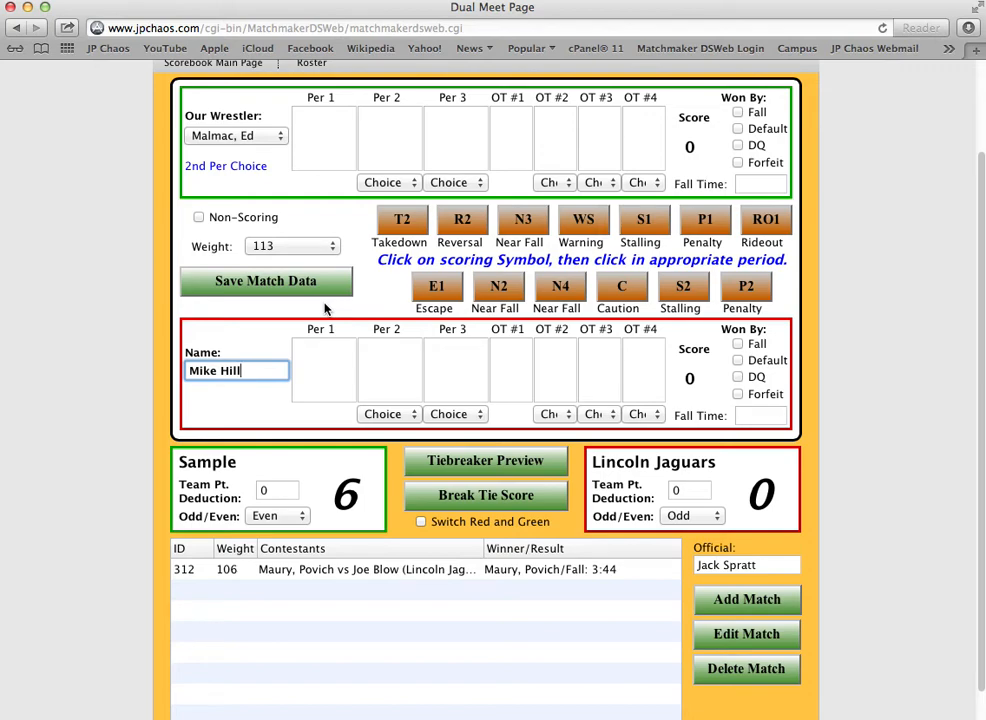
# Try the Non-Scoring option on the 113 match and clear it again.
pyautogui.scroll(2, 324, 309)
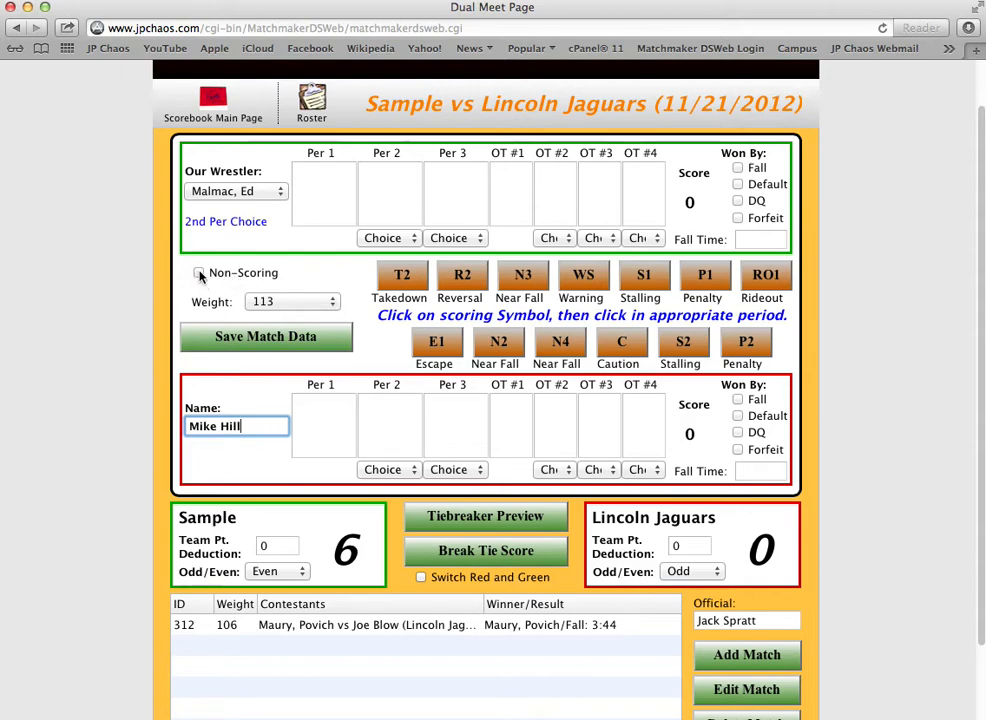
pyautogui.click(200, 274)
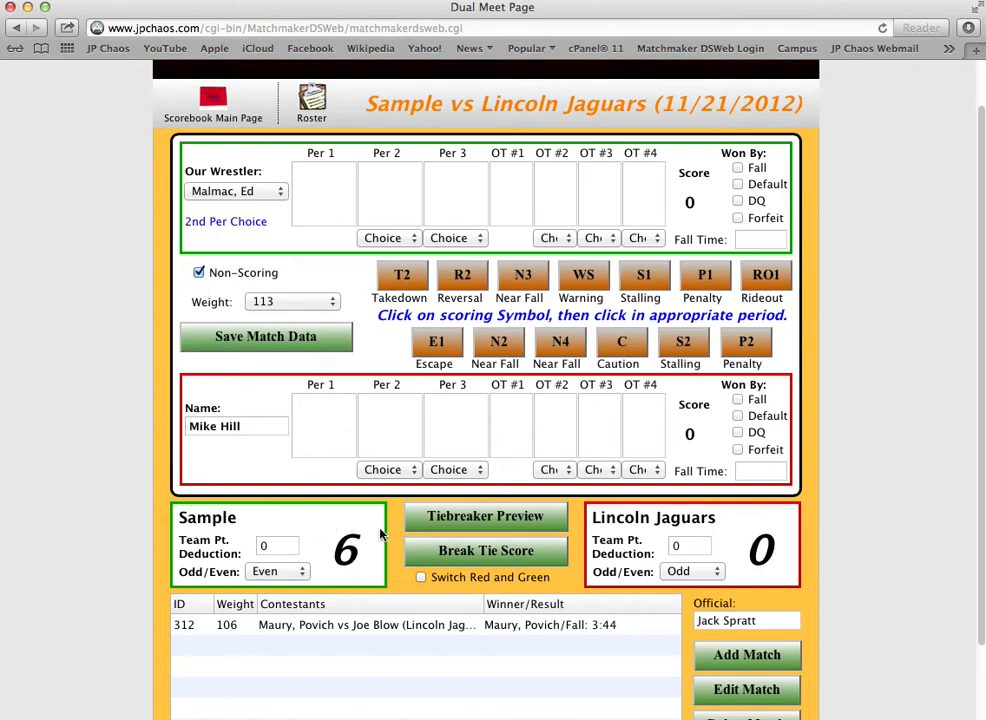
pyautogui.click(199, 275)
# Score a takedown (T2) and near falls N2, N3 and N2 for the Lincoln Jaguars wrestler in period 1.
pyautogui.click(400, 277)
pyautogui.click(317, 425)
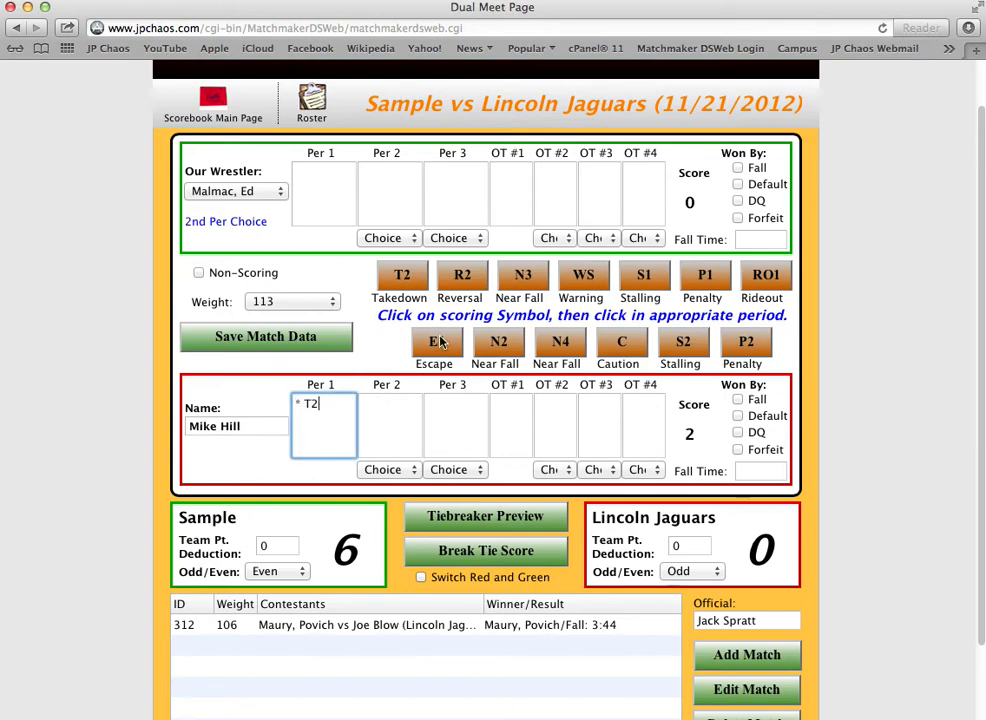
pyautogui.click(500, 342)
pyautogui.click(315, 434)
pyautogui.click(522, 274)
pyautogui.click(350, 420)
pyautogui.click(499, 345)
pyautogui.click(332, 422)
# Score an escape (E1) for the Sample wrestler and another takedown (T2) for the opponent in period 1.
pyautogui.click(446, 343)
pyautogui.click(340, 195)
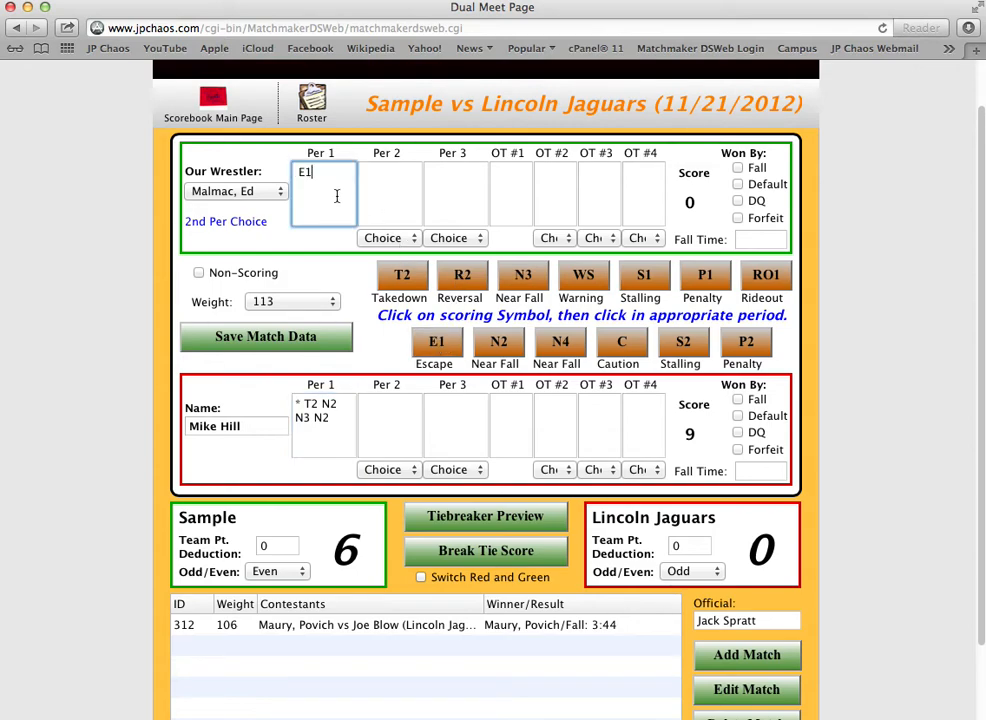
pyautogui.click(405, 278)
pyautogui.click(343, 434)
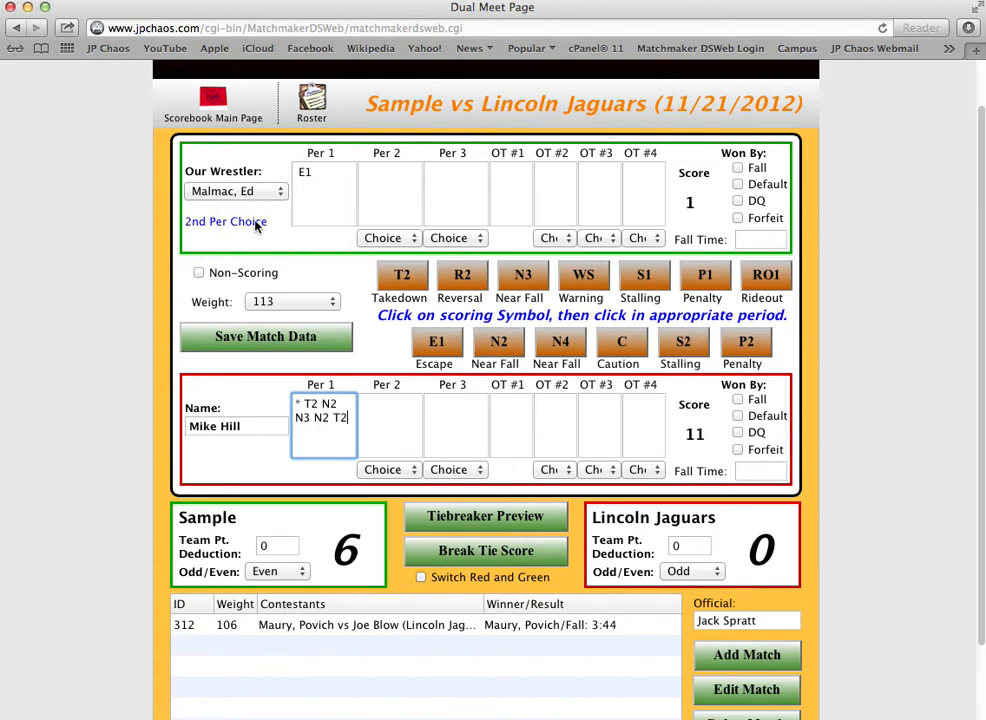
# Set the Sample wrestler's second-period choice to Top and score a reversal (R2) for the opponent in period 2.
pyautogui.click(388, 239)
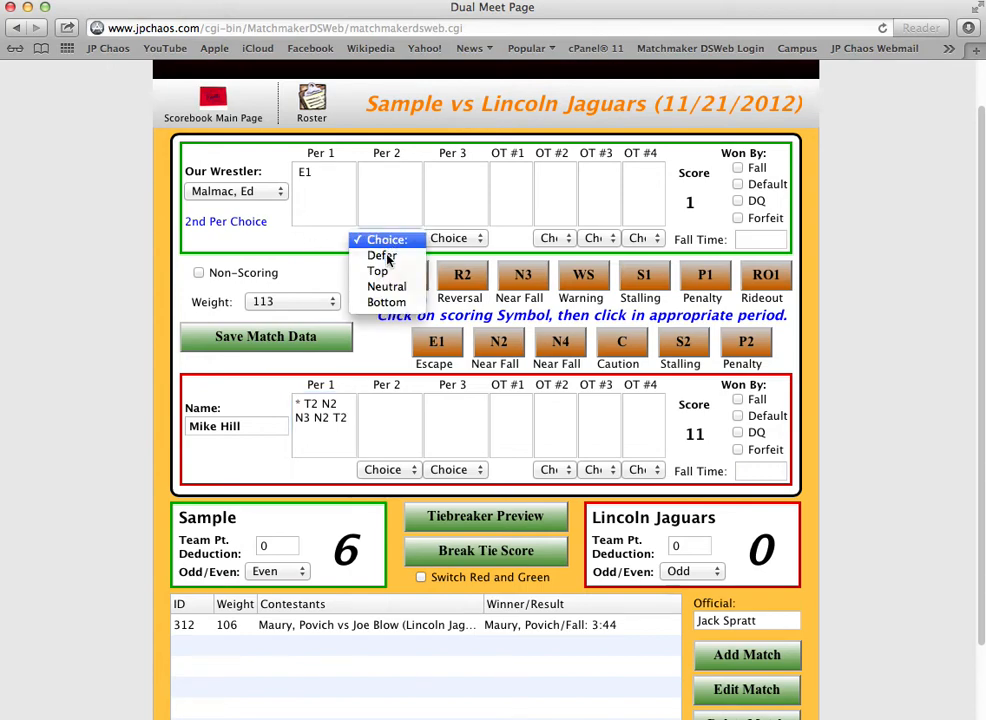
pyautogui.click(390, 276)
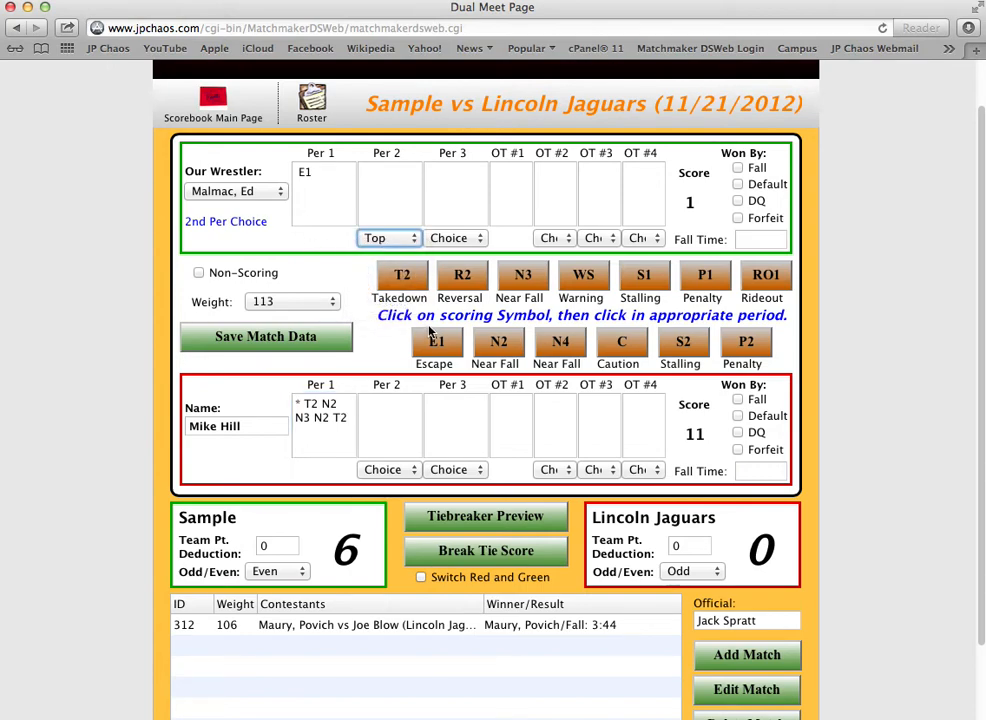
pyautogui.click(460, 279)
pyautogui.click(392, 404)
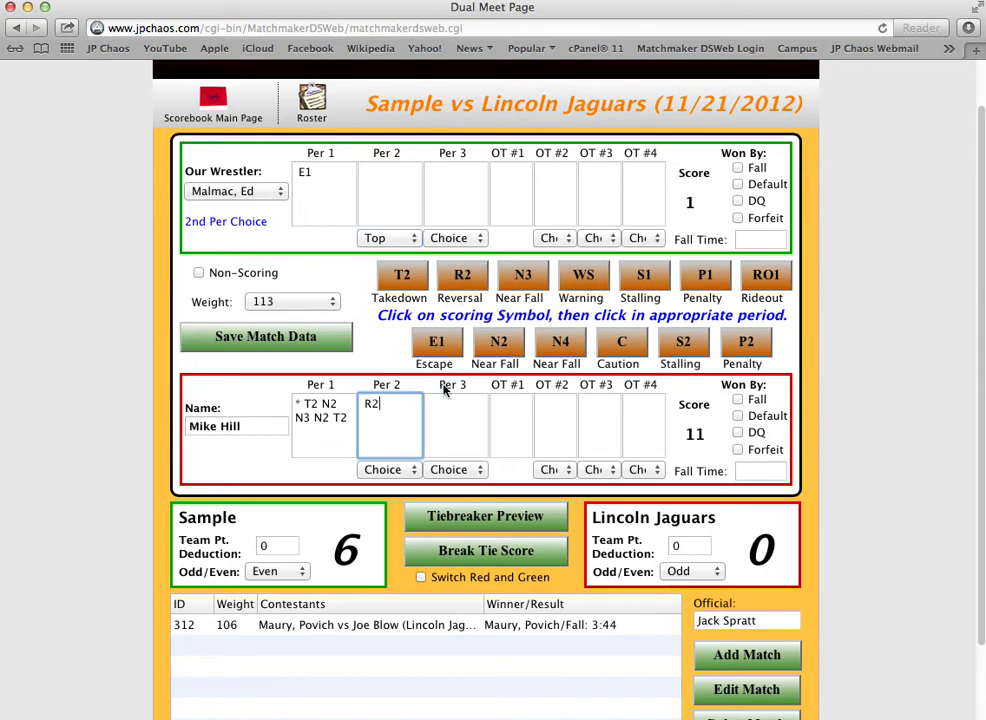
# Add a three-point near fall (N3) to the opponent's period 2 and save the 113 match.
pyautogui.click(390, 410)
pyautogui.write('N3')
pyautogui.click(281, 338)
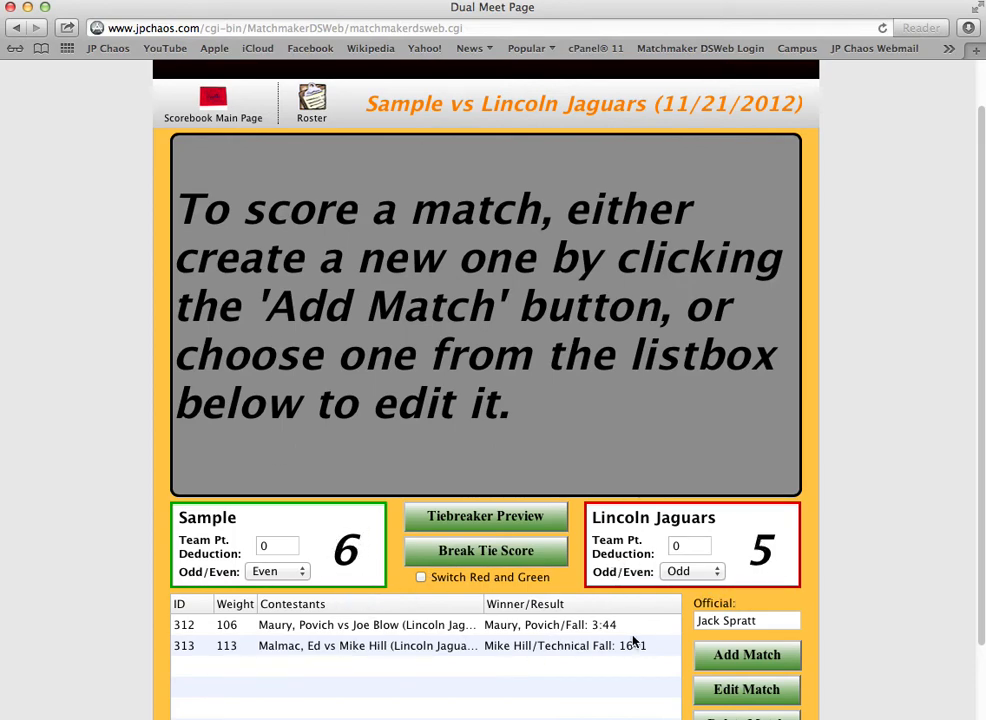
# Set the Sample team's point deduction to 2.
pyautogui.scroll(-3, 889, 508)
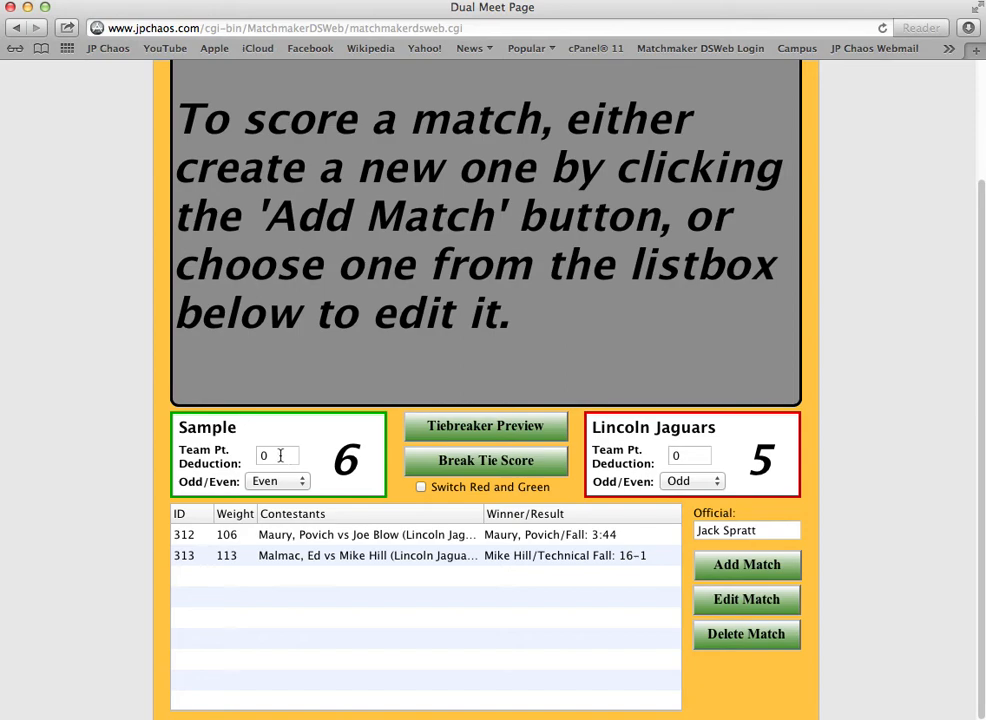
pyautogui.moveTo(280, 456); pyautogui.dragTo(254, 456)
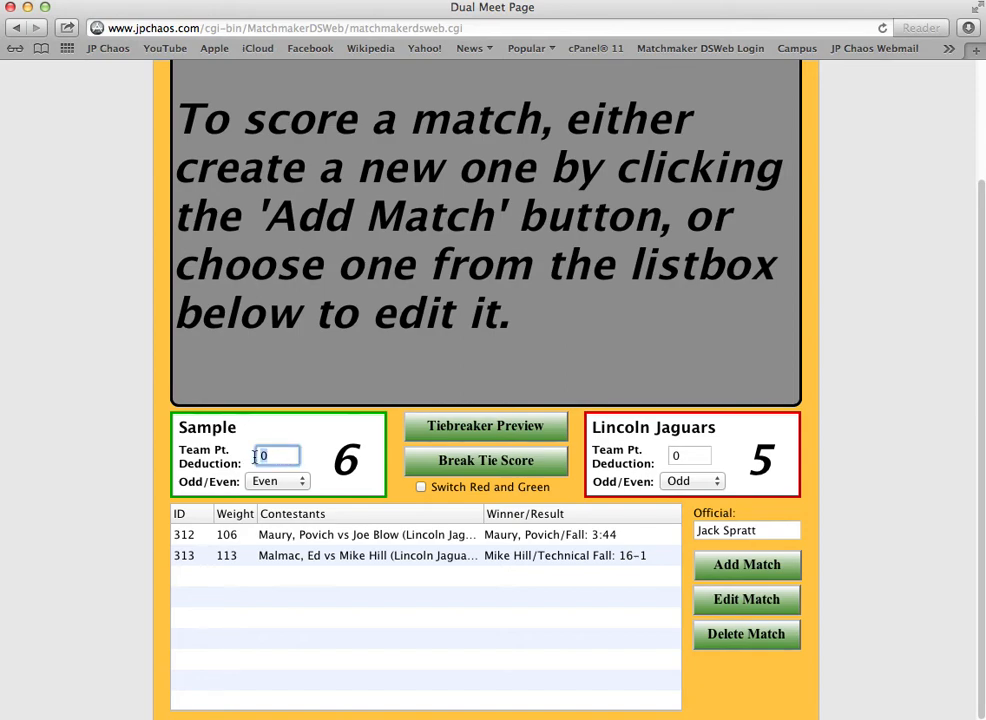
pyautogui.write('2')
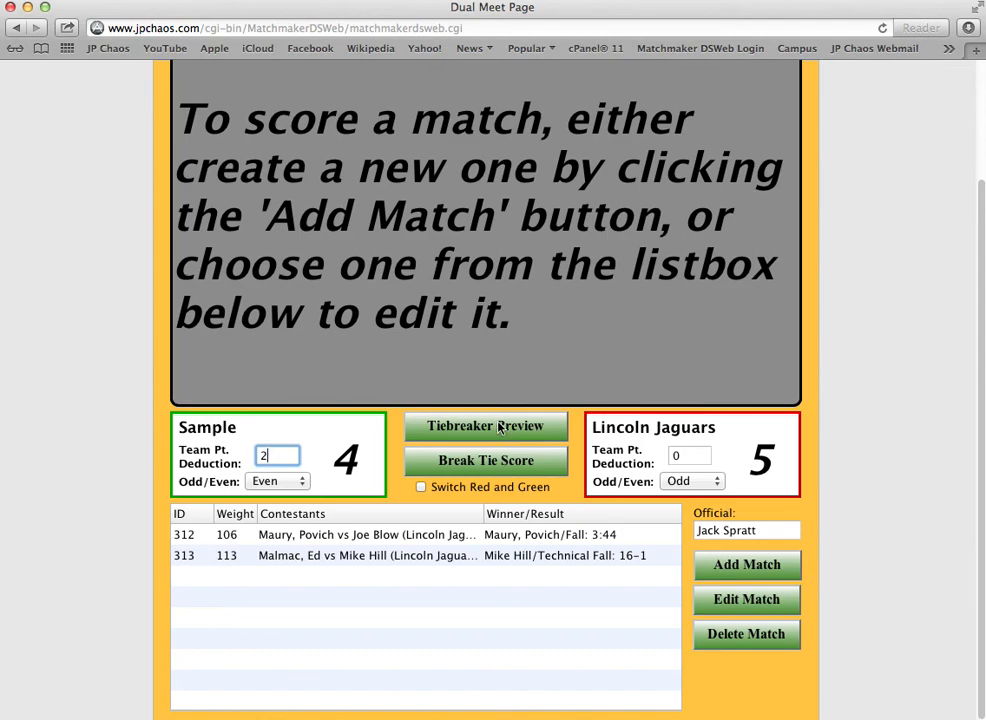
pyautogui.scroll(2, 500, 428)
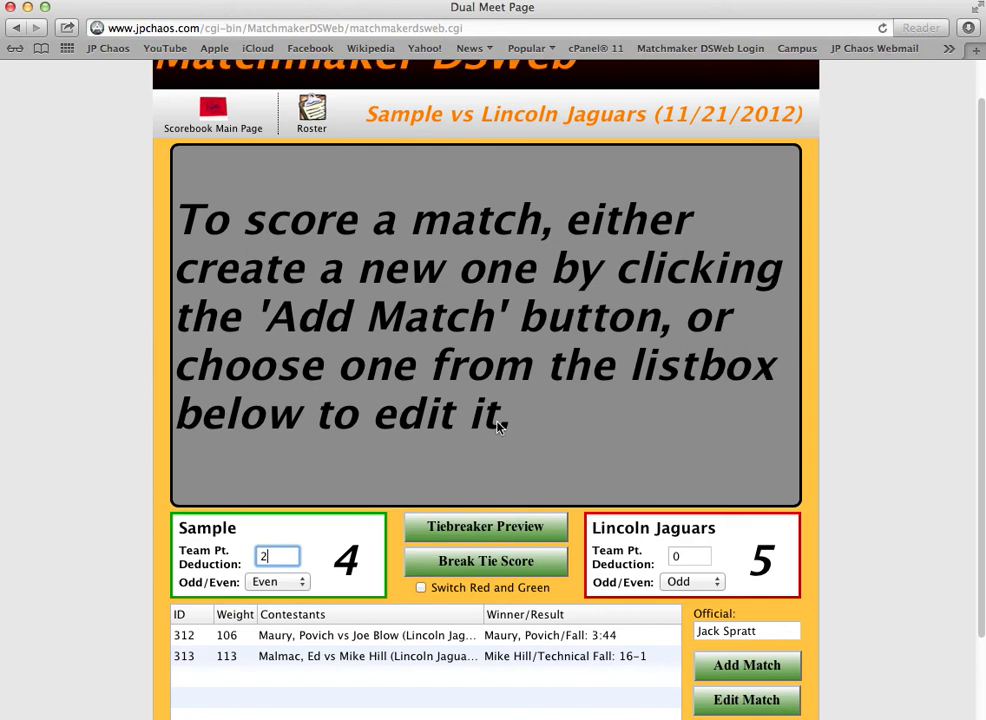
pyautogui.scroll(2, 500, 428)
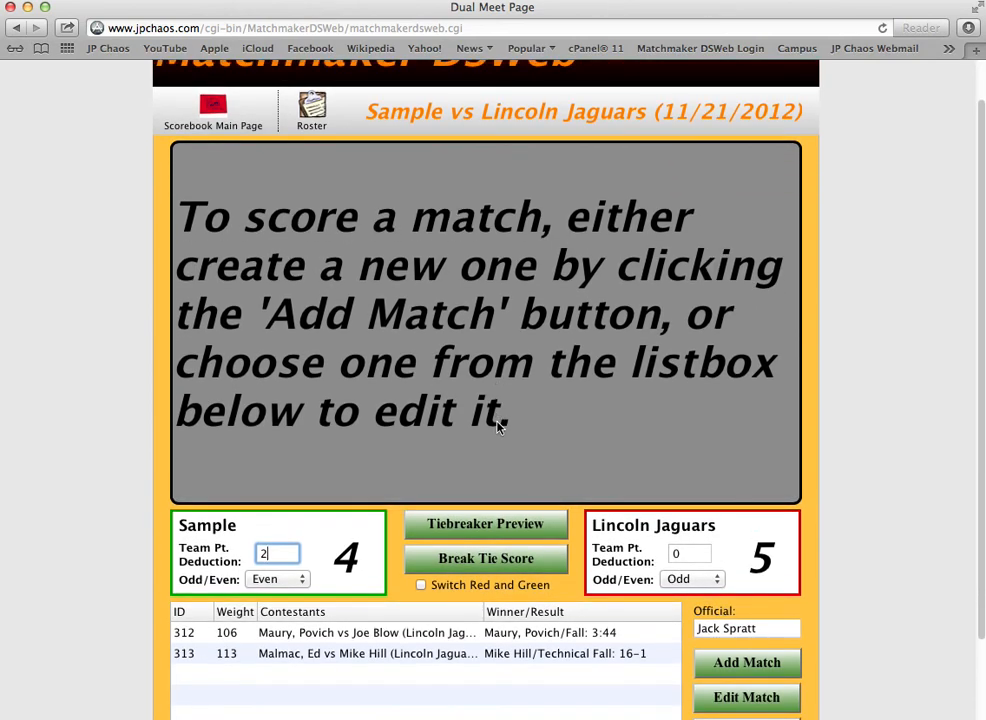
pyautogui.scroll(-1, 498, 426)
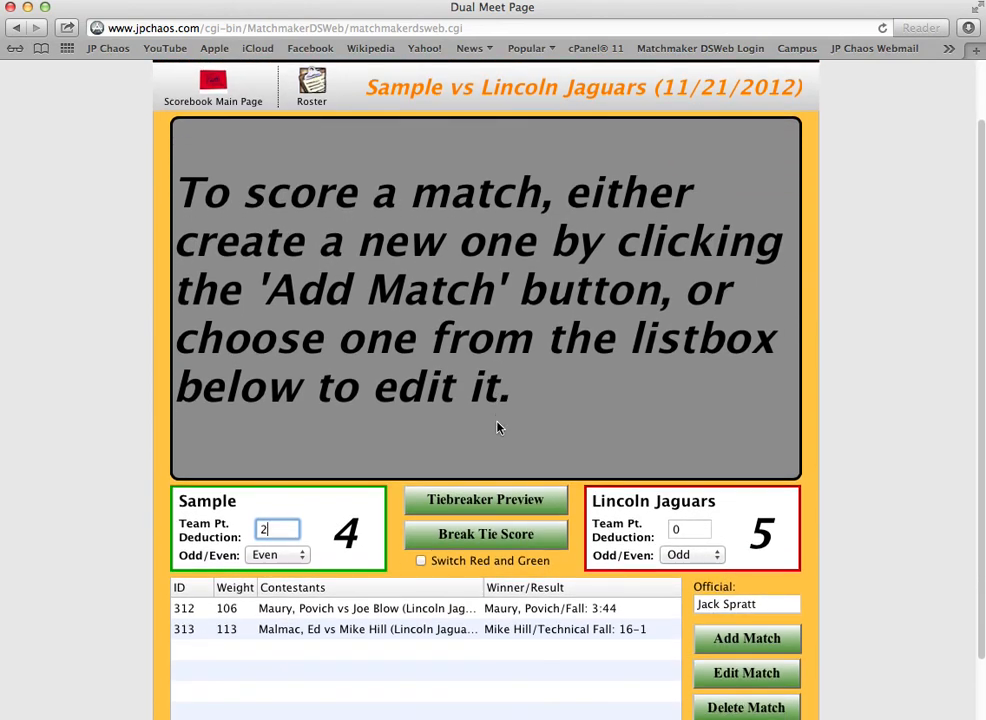